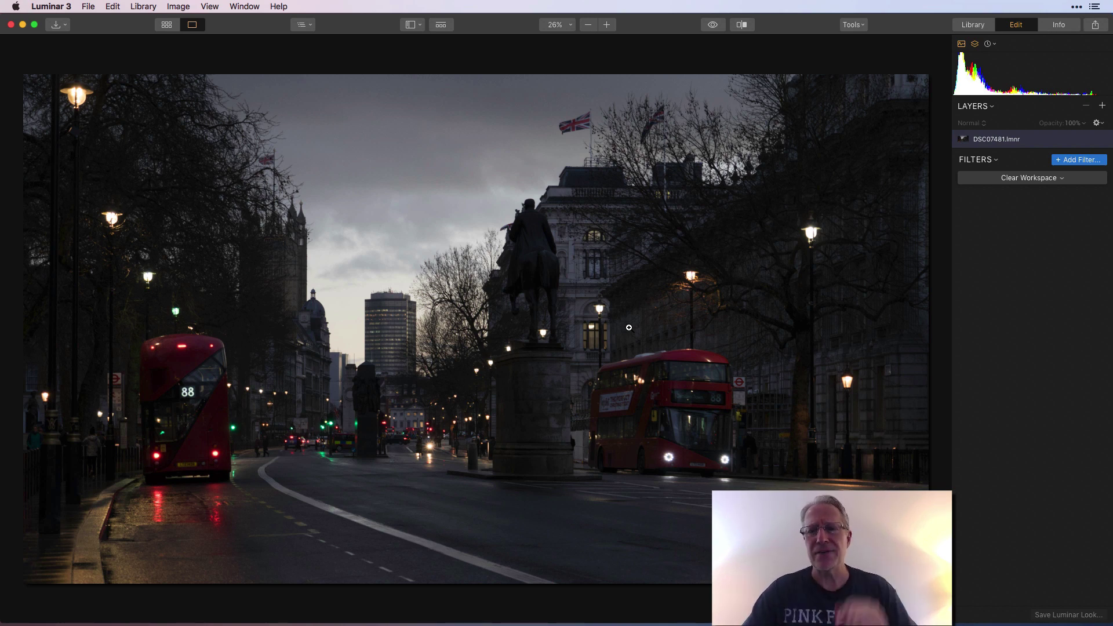
Step: Add a Texture Overlay filter from the Filters Catalog, then dismiss the Layers + menu unused
left_click(1072, 160)
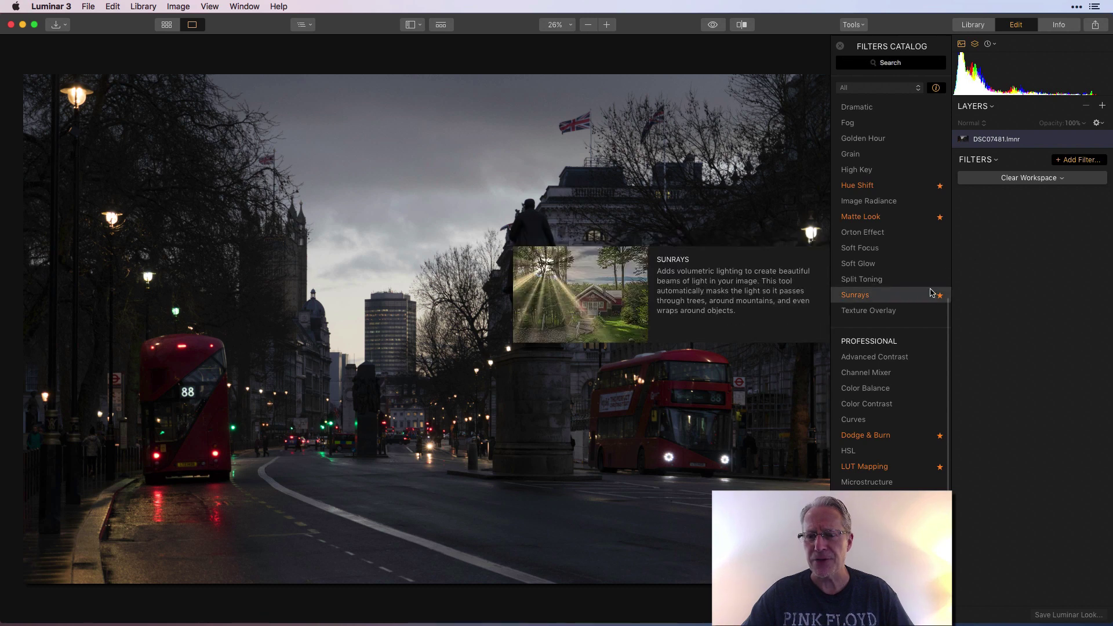
scroll(932, 292, "down", 2)
scroll(903, 309, "up", 1)
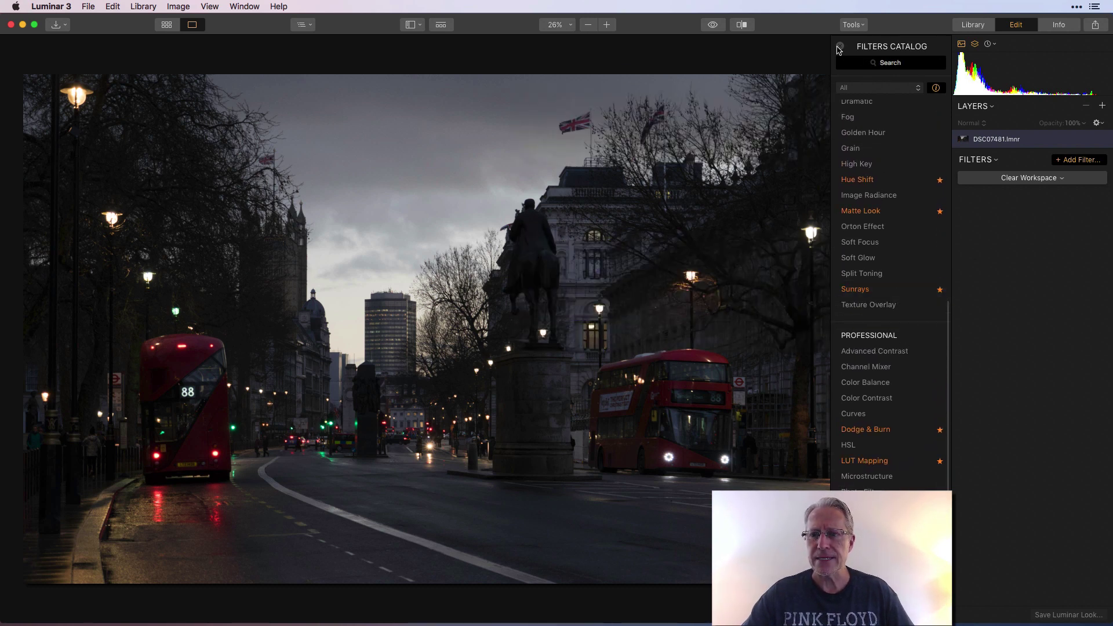
left_click(869, 304)
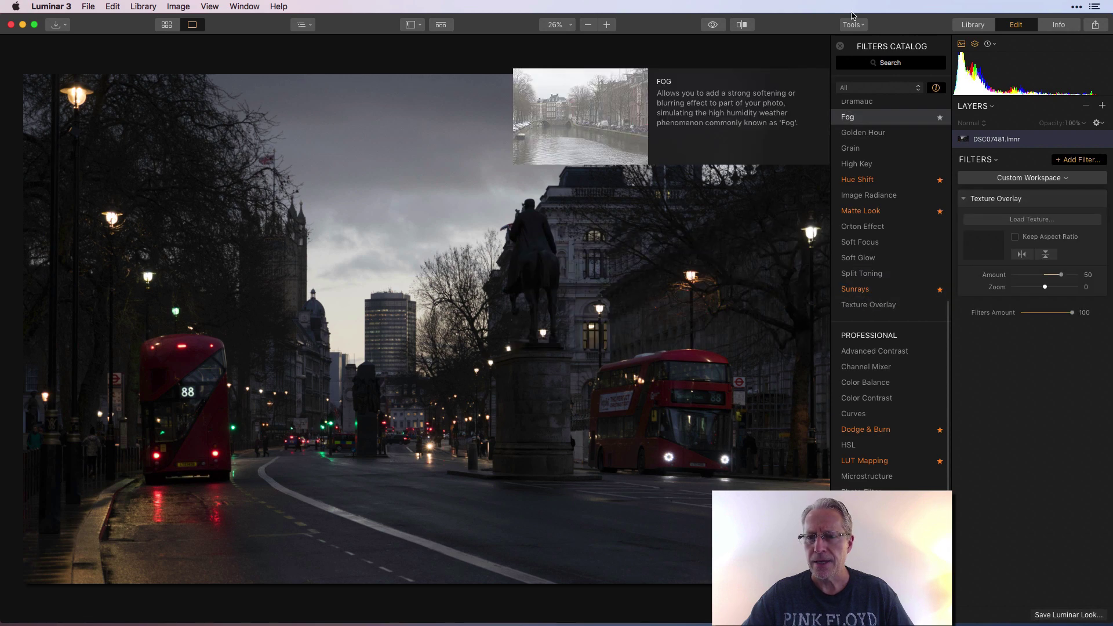
left_click(840, 46)
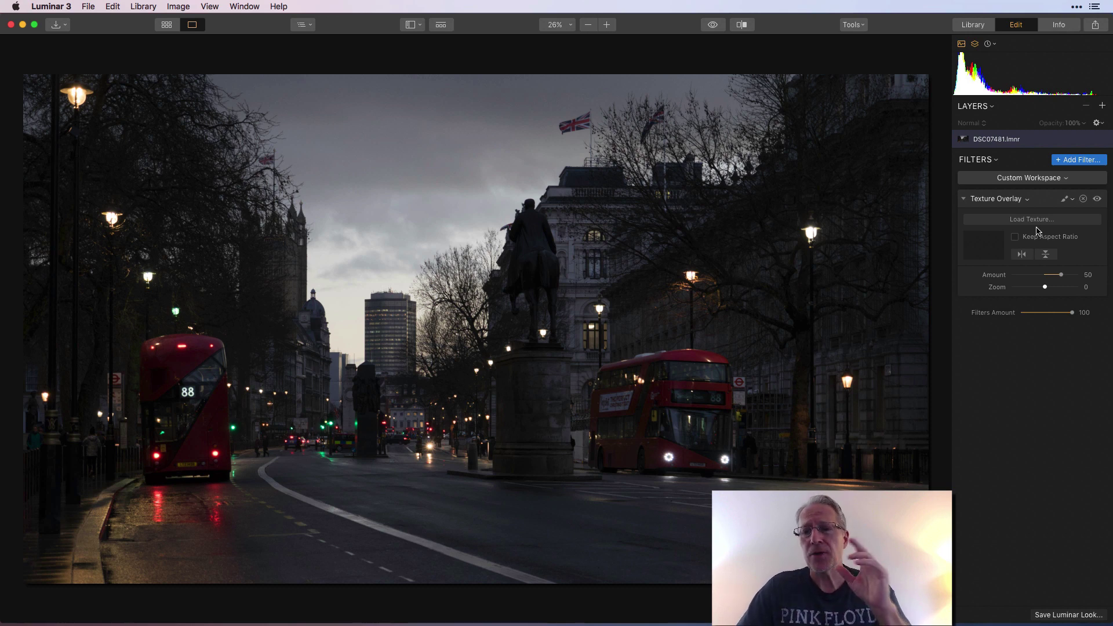
left_click(1102, 106)
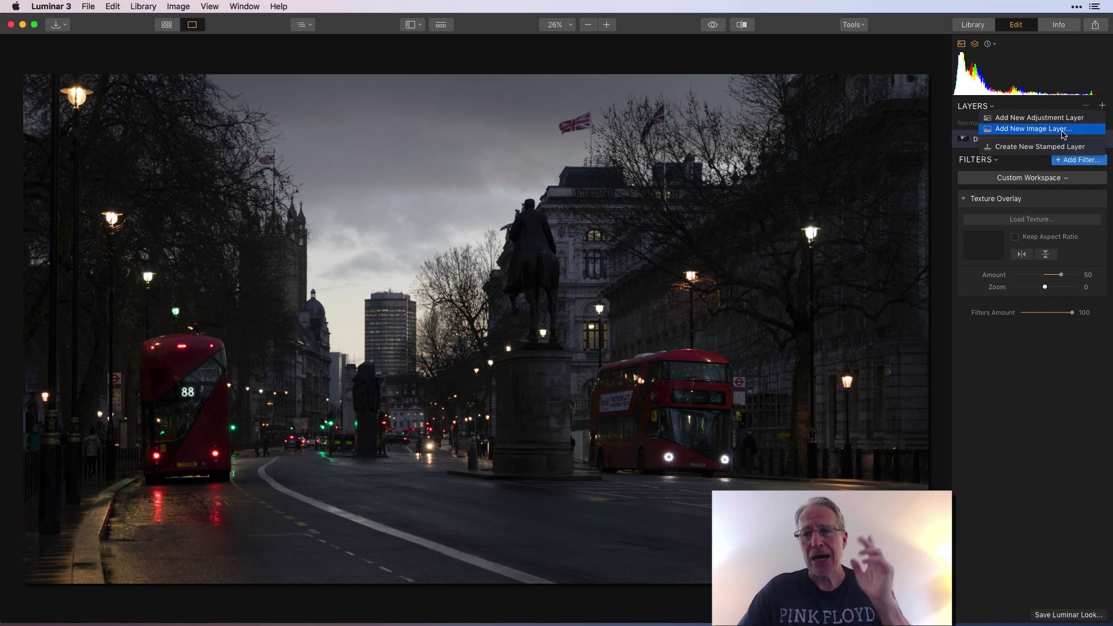
left_click(1047, 396)
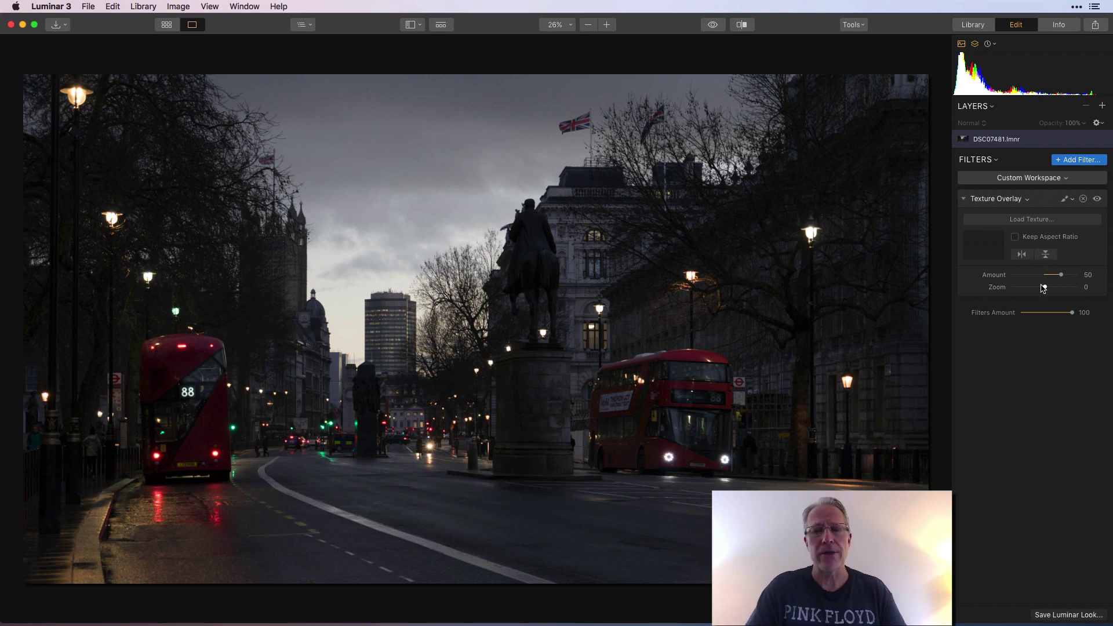
Step: Load Bisbee-1.jpg as the overlay texture and lower its Amount from 50 to 25
left_click(1042, 221)
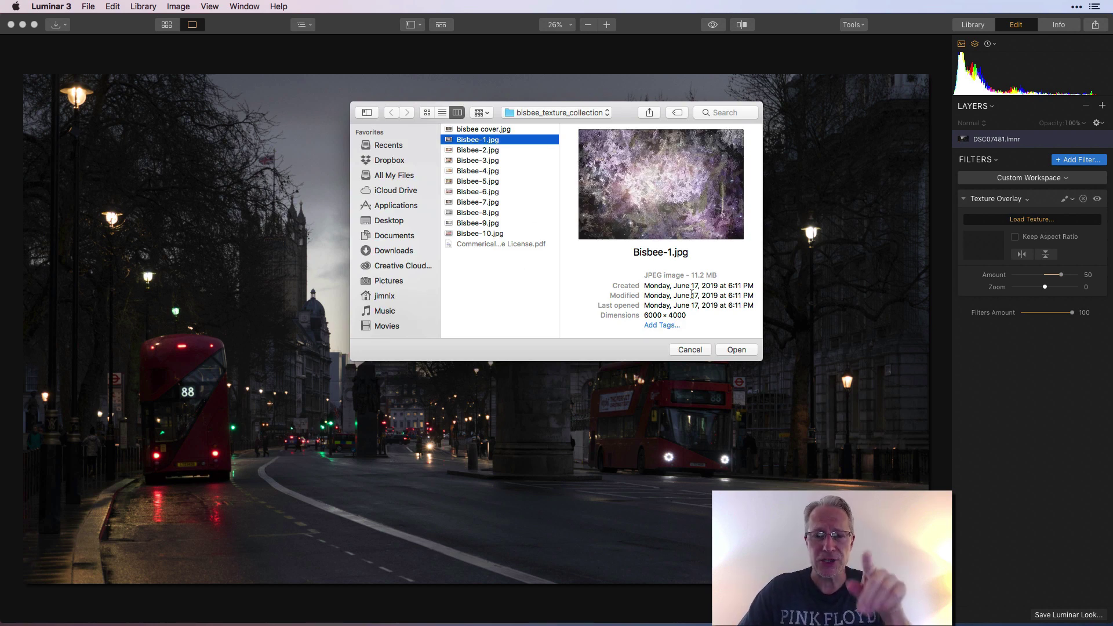
left_click(733, 349)
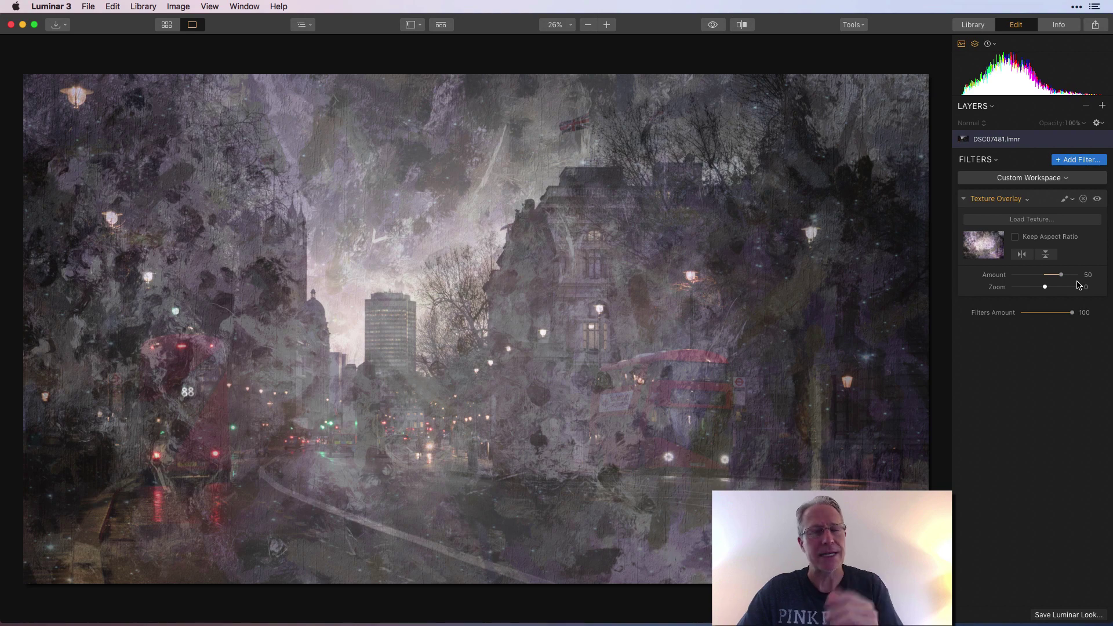
left_click_drag(1062, 276, 1054, 276)
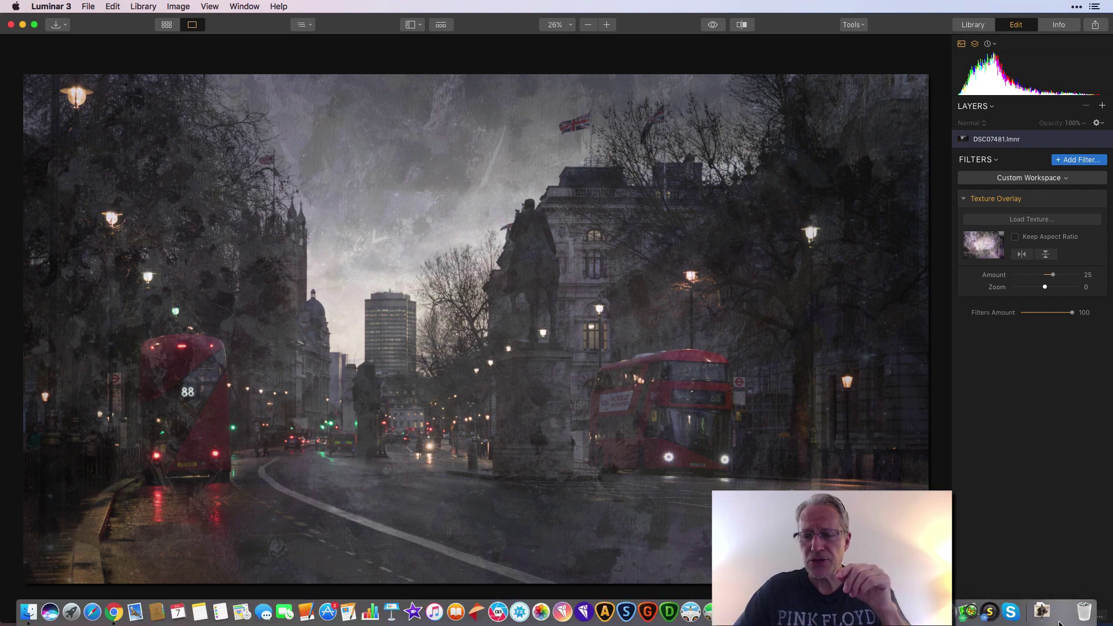
left_click(1049, 613)
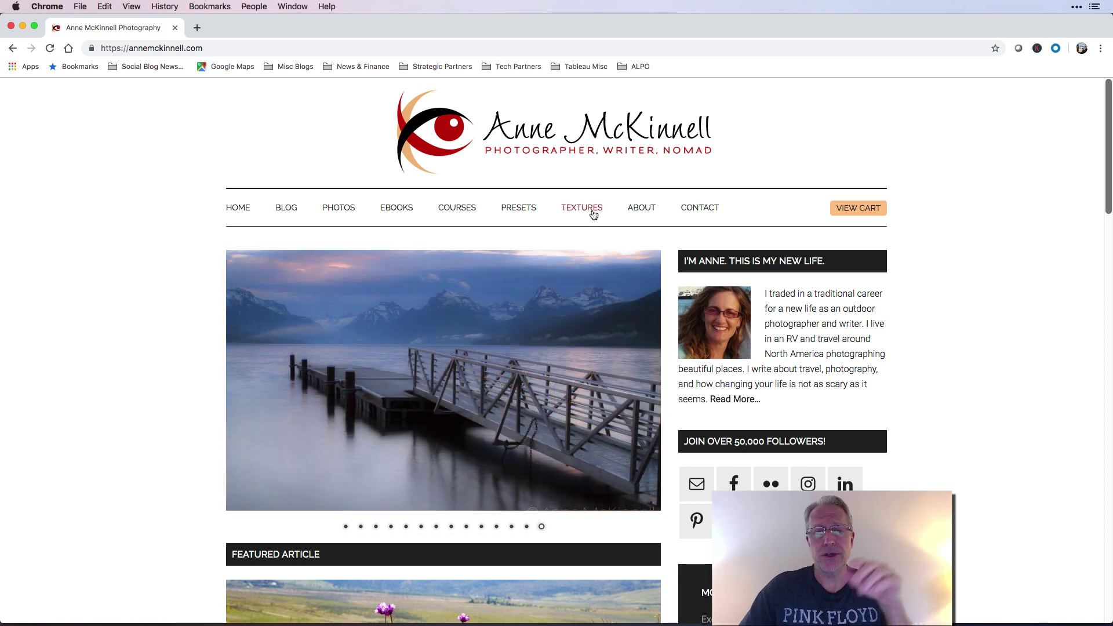
left_click(586, 215)
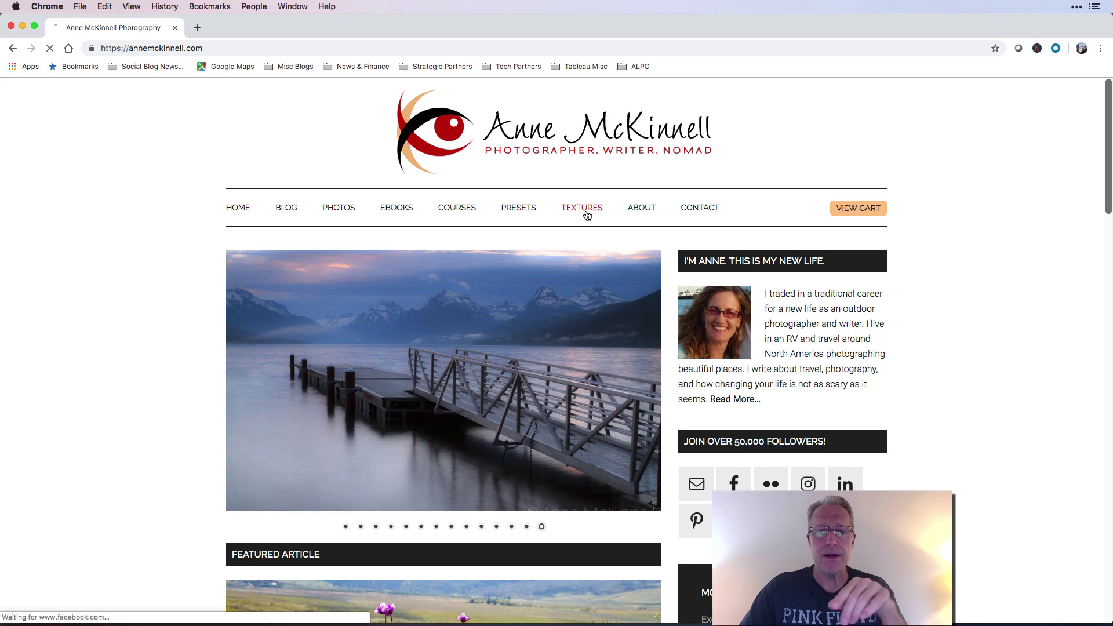
scroll(504, 434, "down", 2)
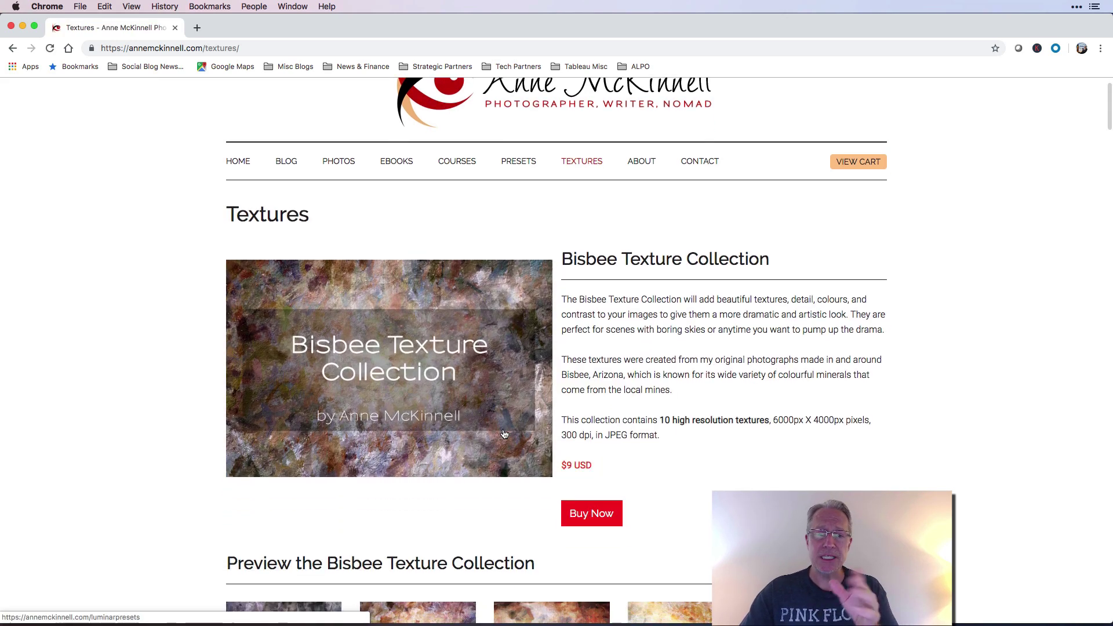
scroll(505, 435, "down", 5)
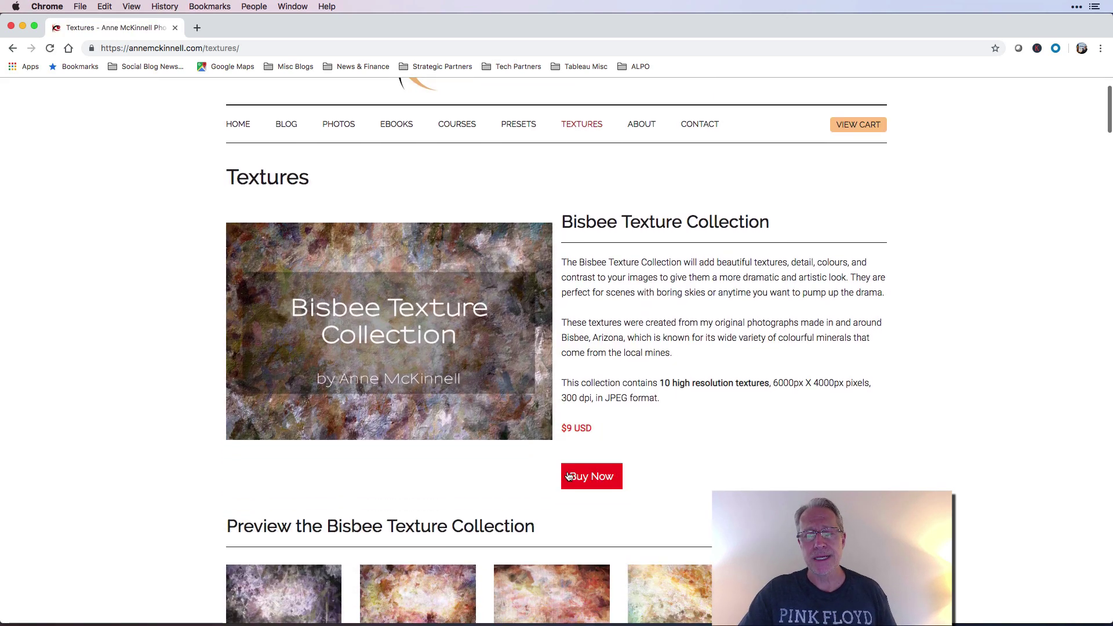
scroll(505, 475, "down", 5)
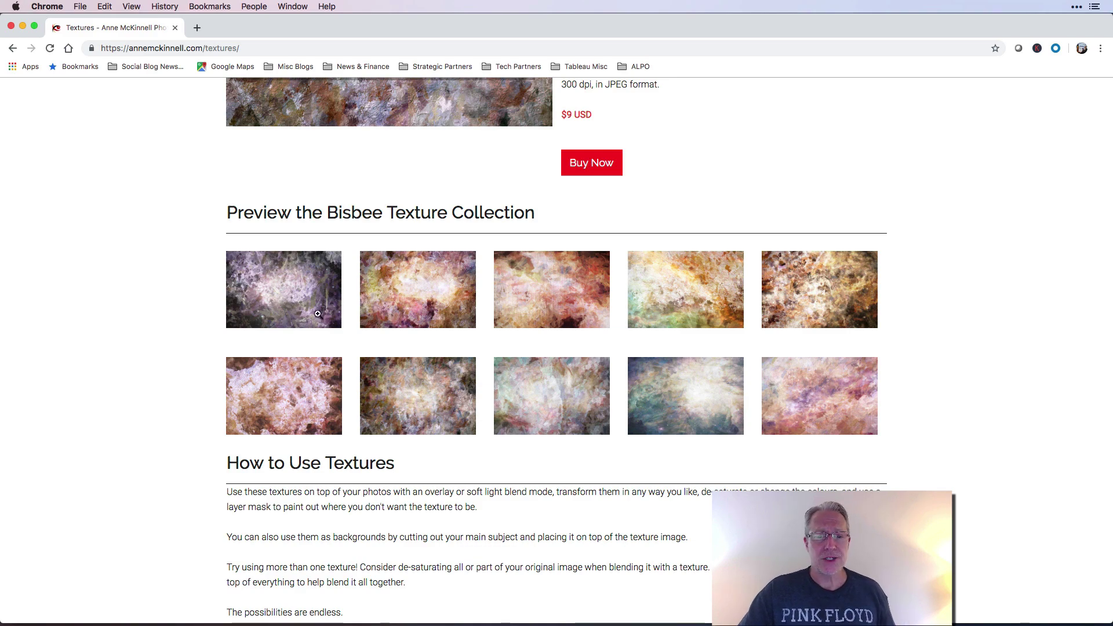
scroll(378, 343, "up", 5)
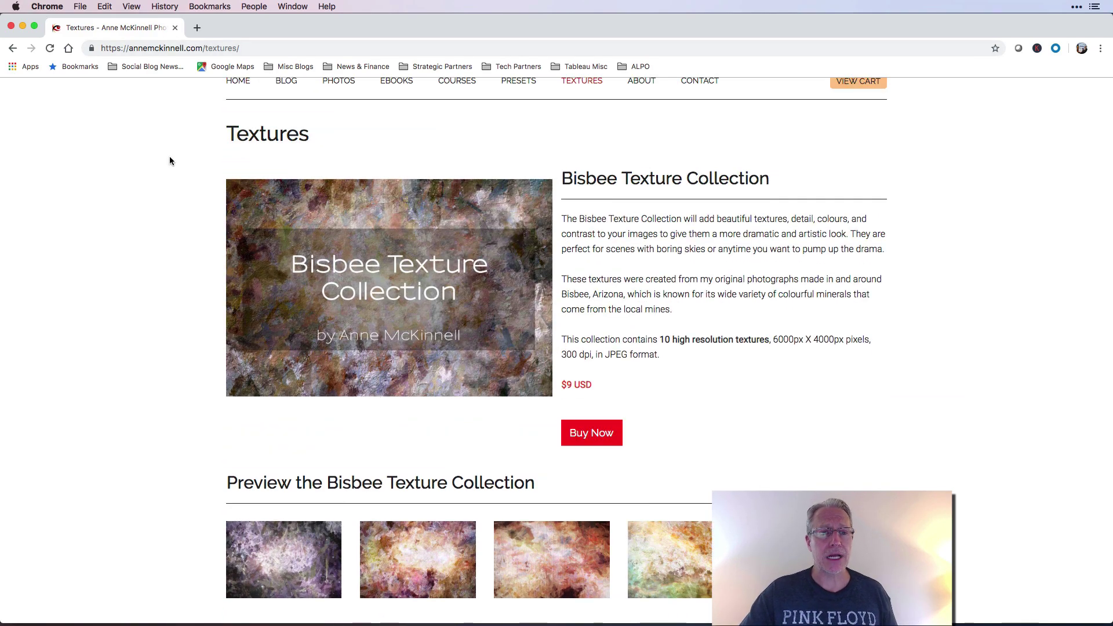
scroll(165, 201, "up", 3)
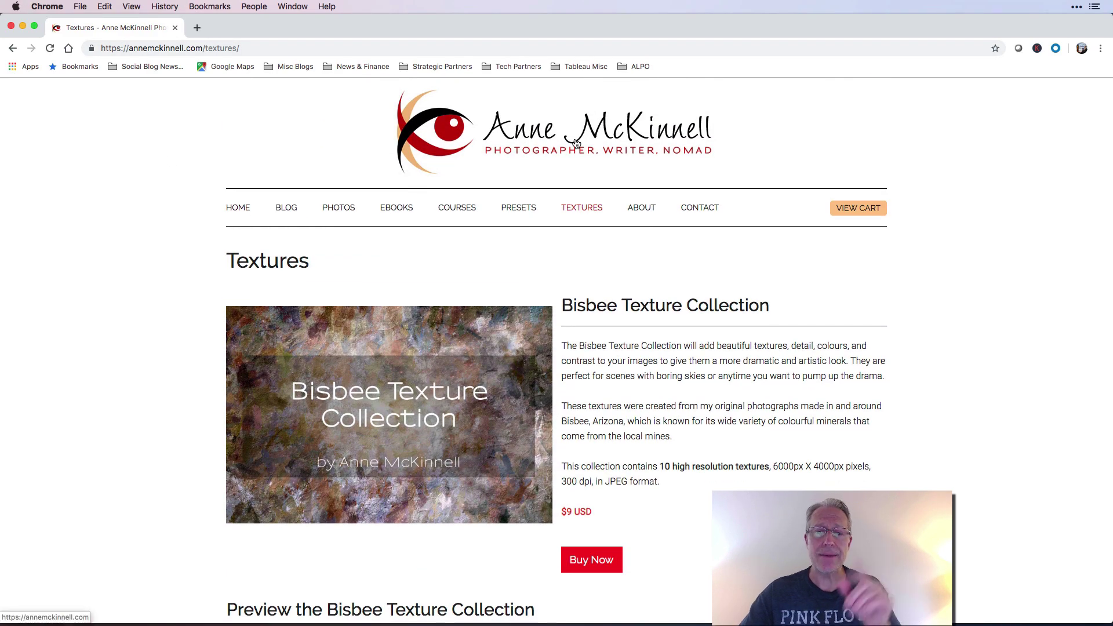
left_click(175, 28)
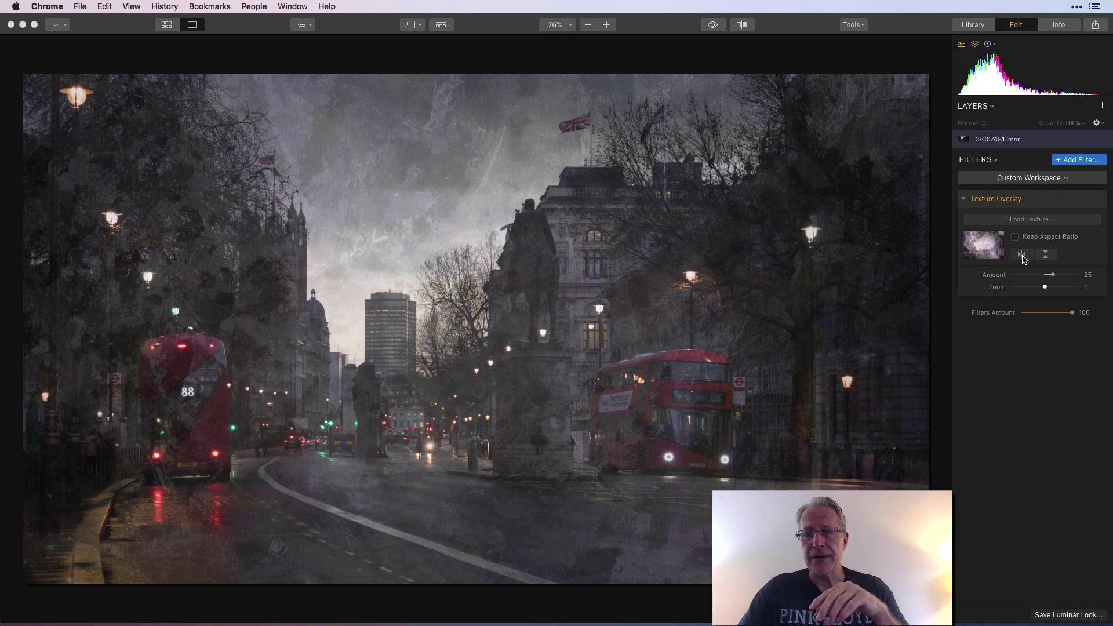
Step: Flip the texture horizontally and vertically, and set the Texture Overlay Zoom to 5
left_click(1023, 258)
left_click(1024, 258)
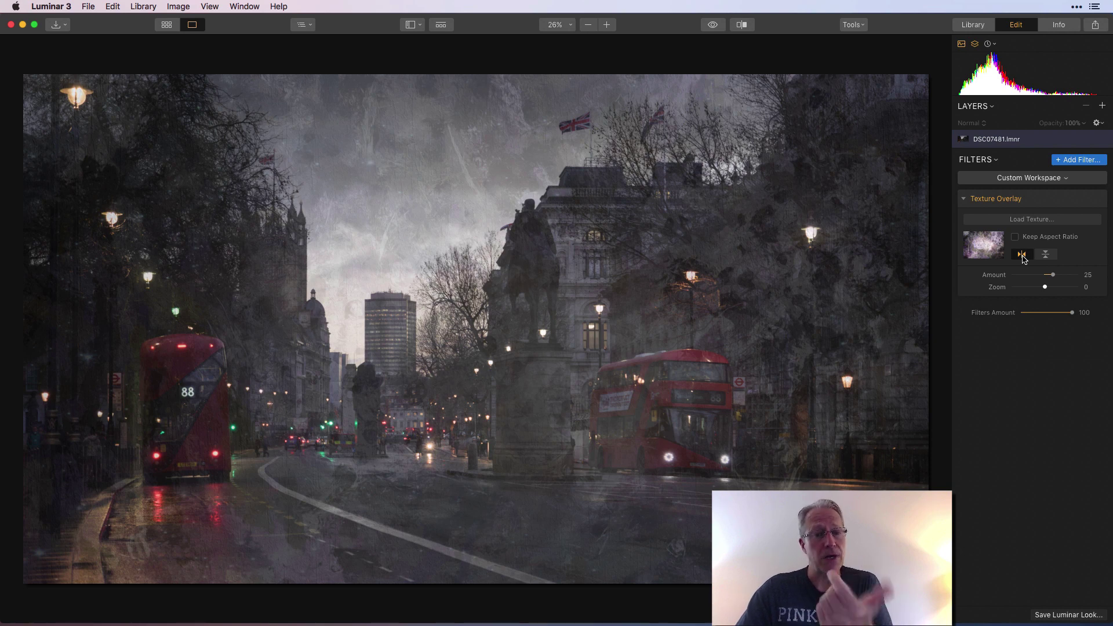
left_click(1049, 257)
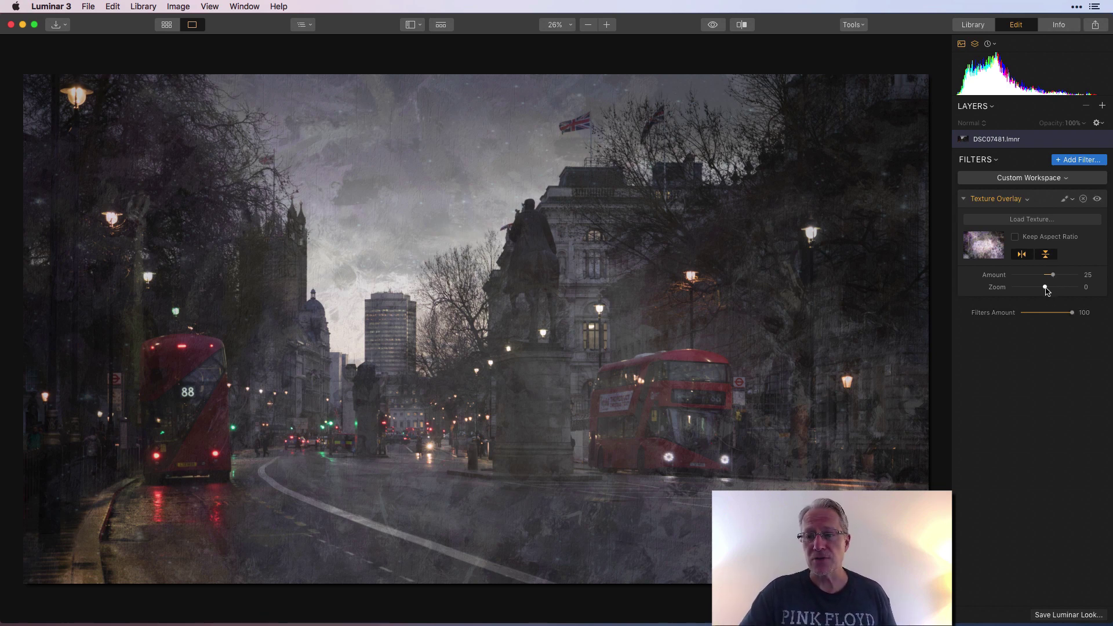
left_click_drag(1047, 291, 1049, 291)
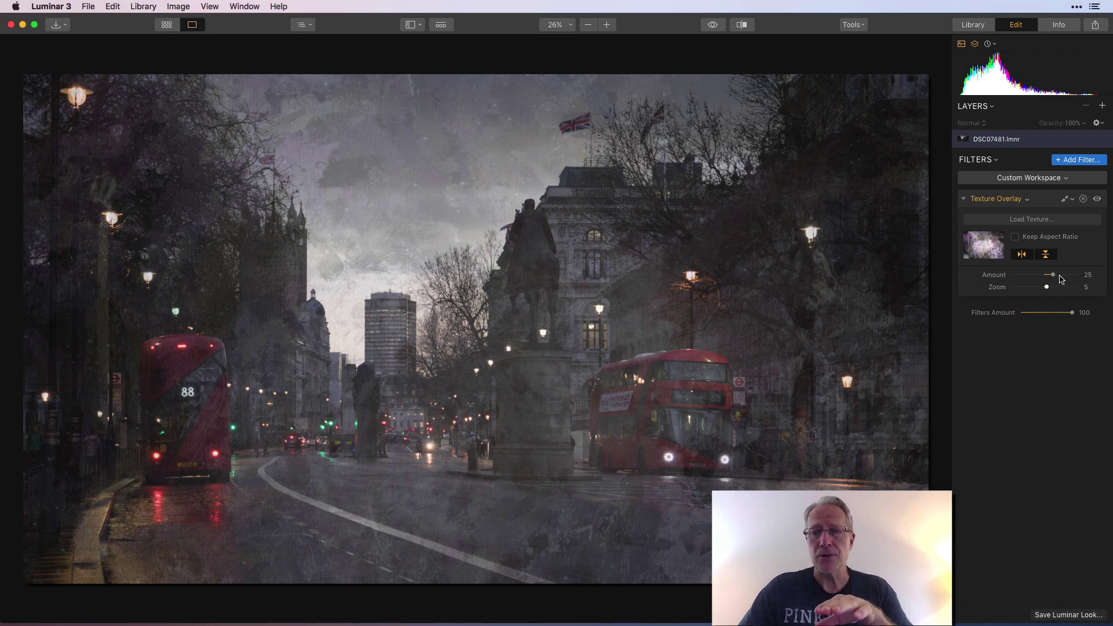
left_click(1065, 201)
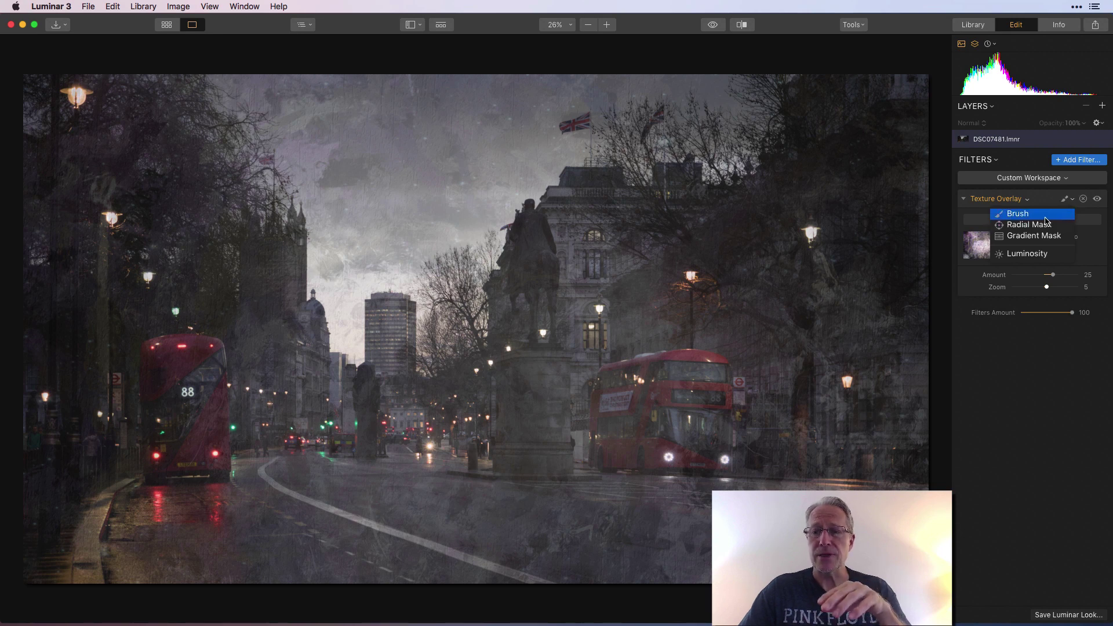
left_click(1046, 200)
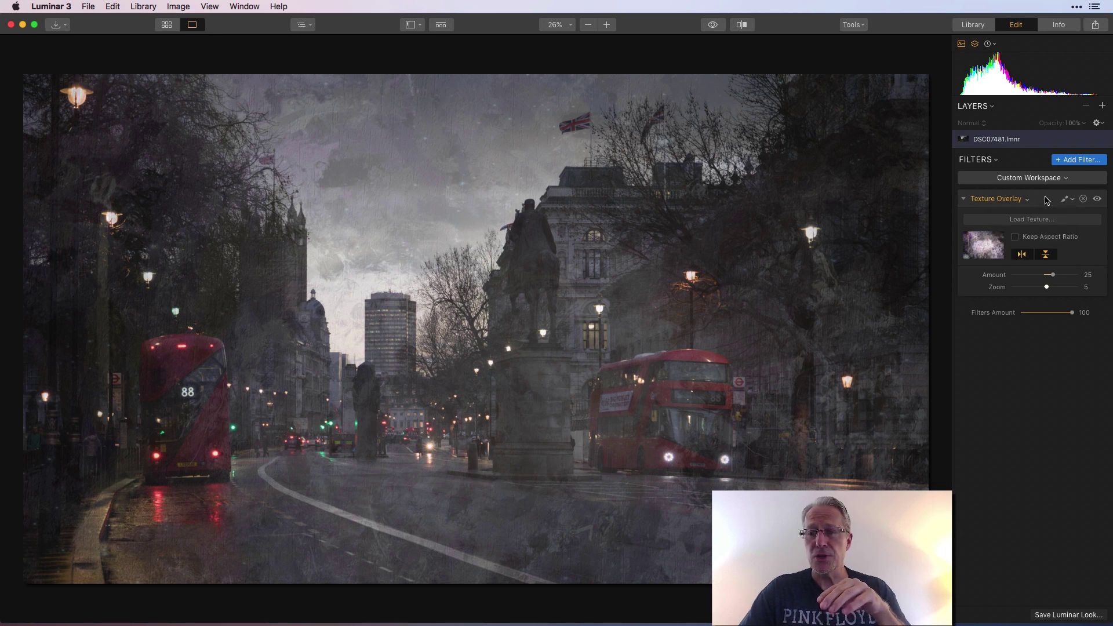
left_click(1002, 200)
mouse_move(991, 266)
mouse_move(991, 246)
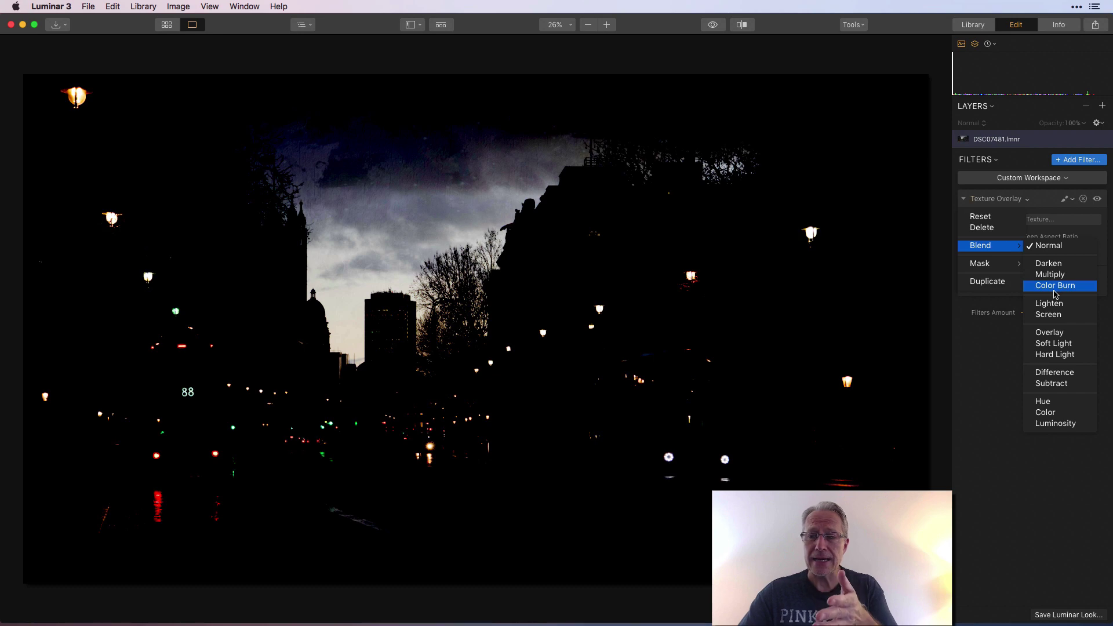
left_click(1055, 286)
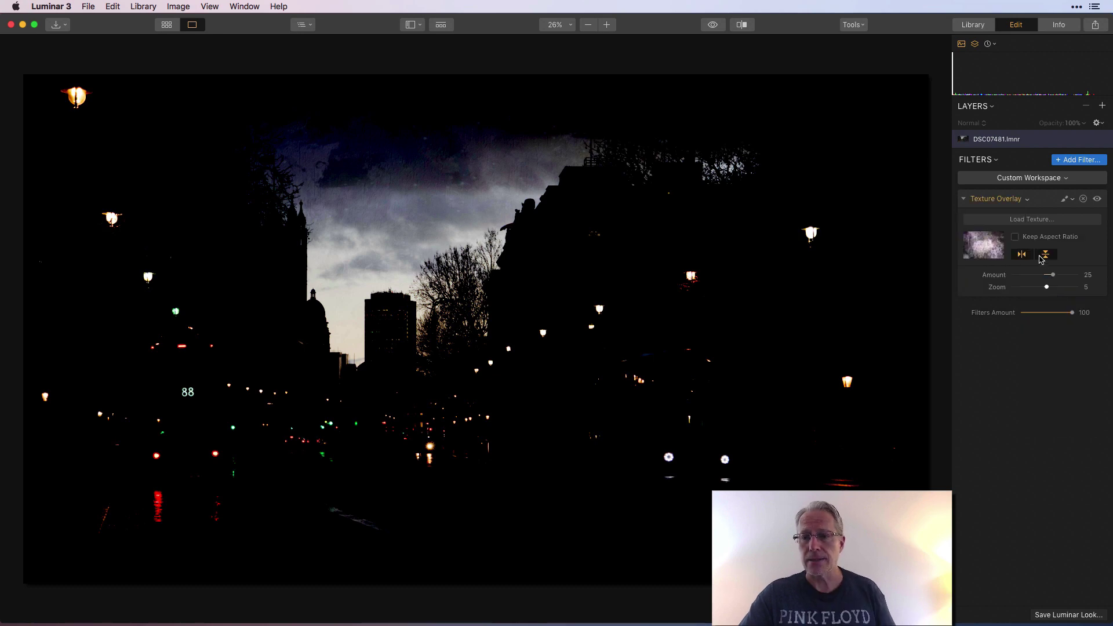
left_click(998, 200)
mouse_move(986, 246)
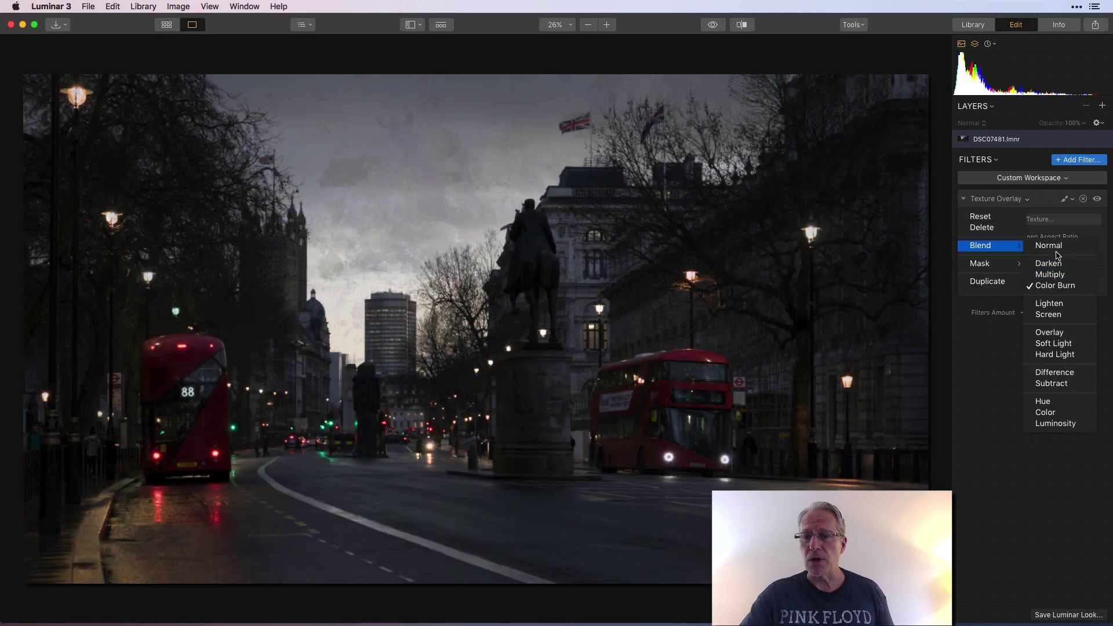
left_click(1058, 254)
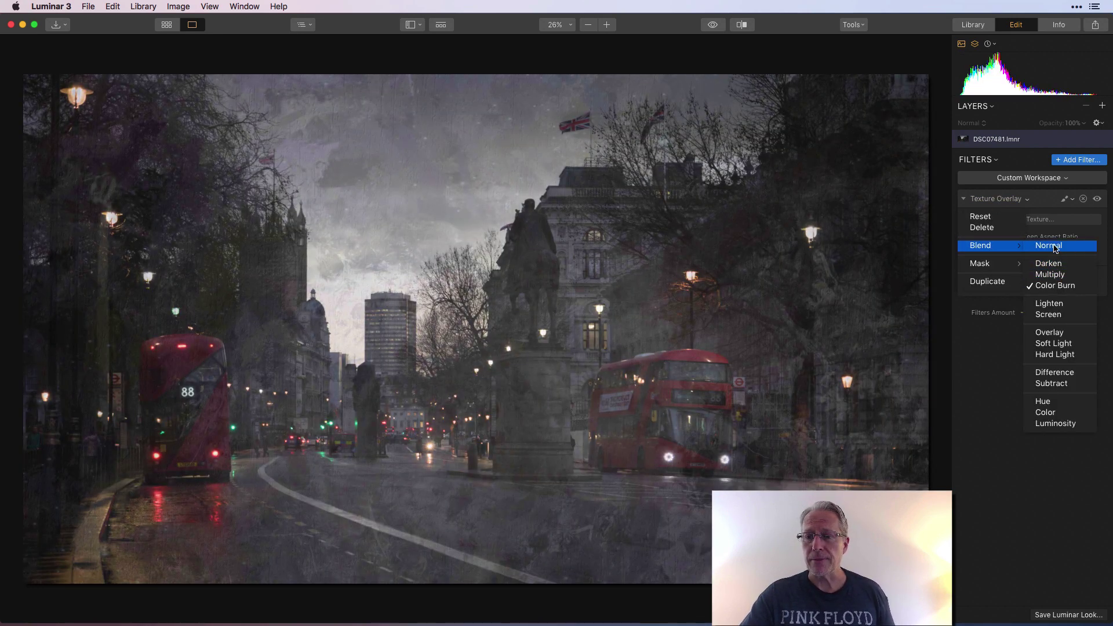
left_click(990, 198)
left_click(989, 198)
left_click(991, 202)
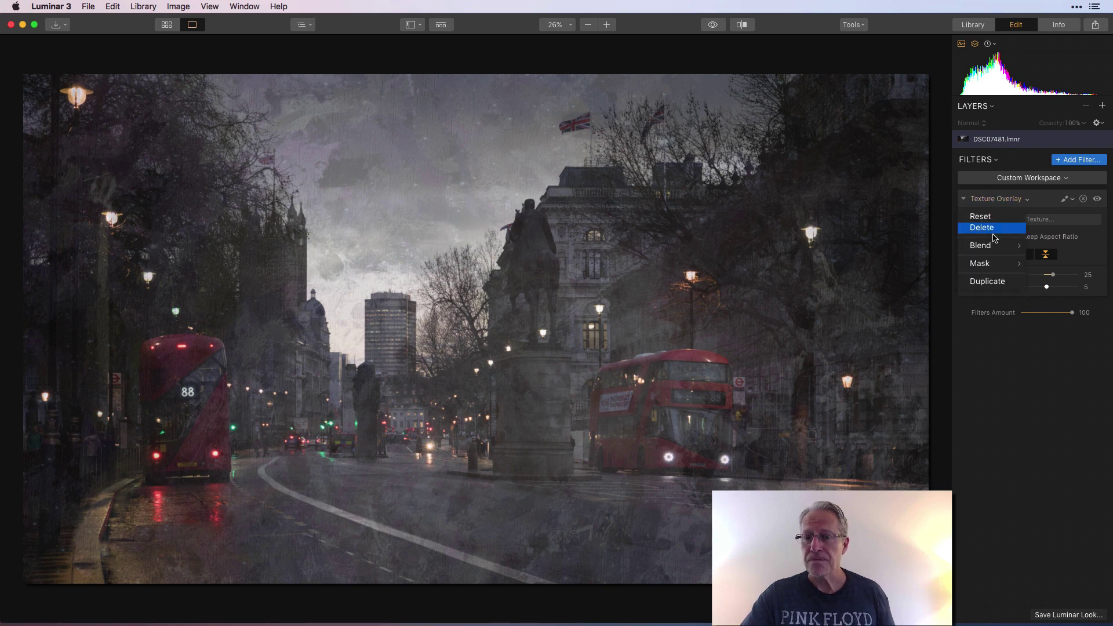
mouse_move(995, 248)
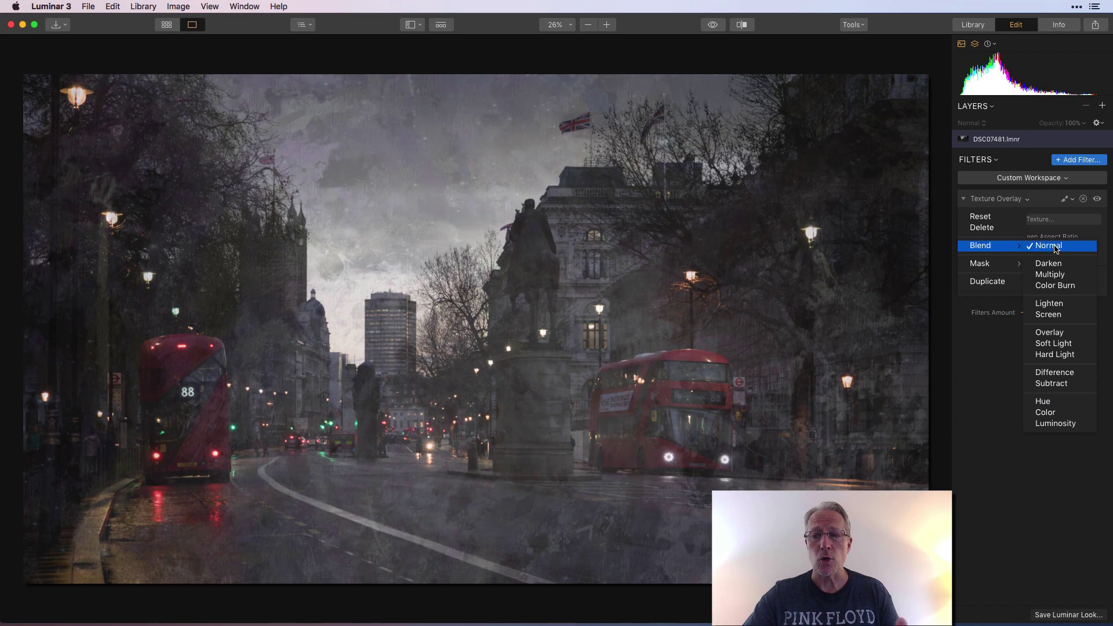
left_click(1057, 250)
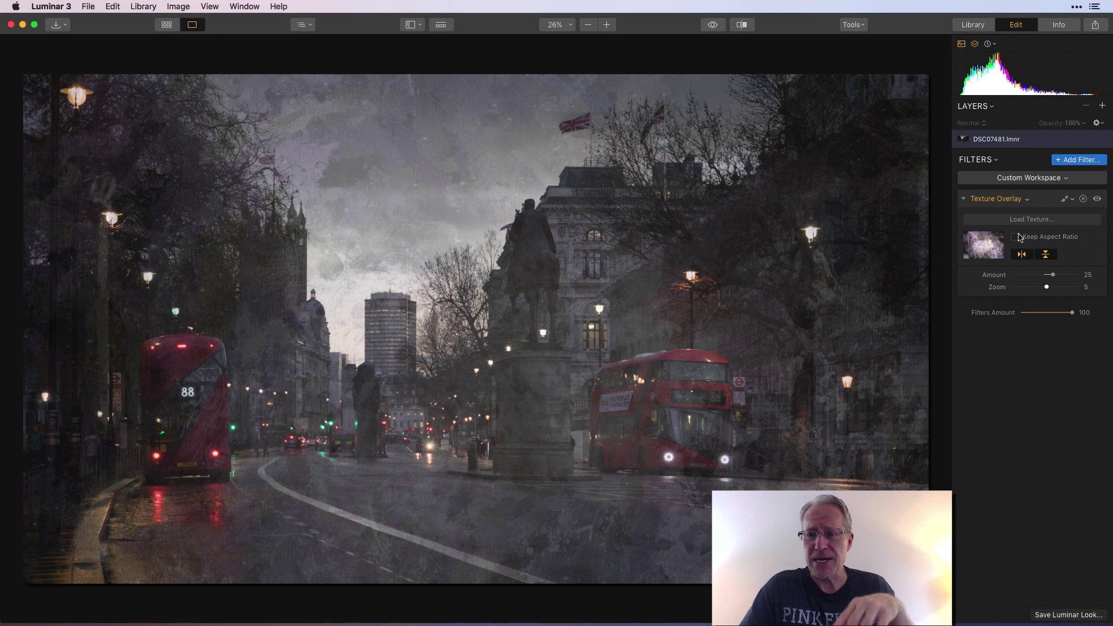
Step: Start a brush mask on the Texture Overlay in Erase mode at 50% opacity
left_click(1064, 199)
left_click(1036, 213)
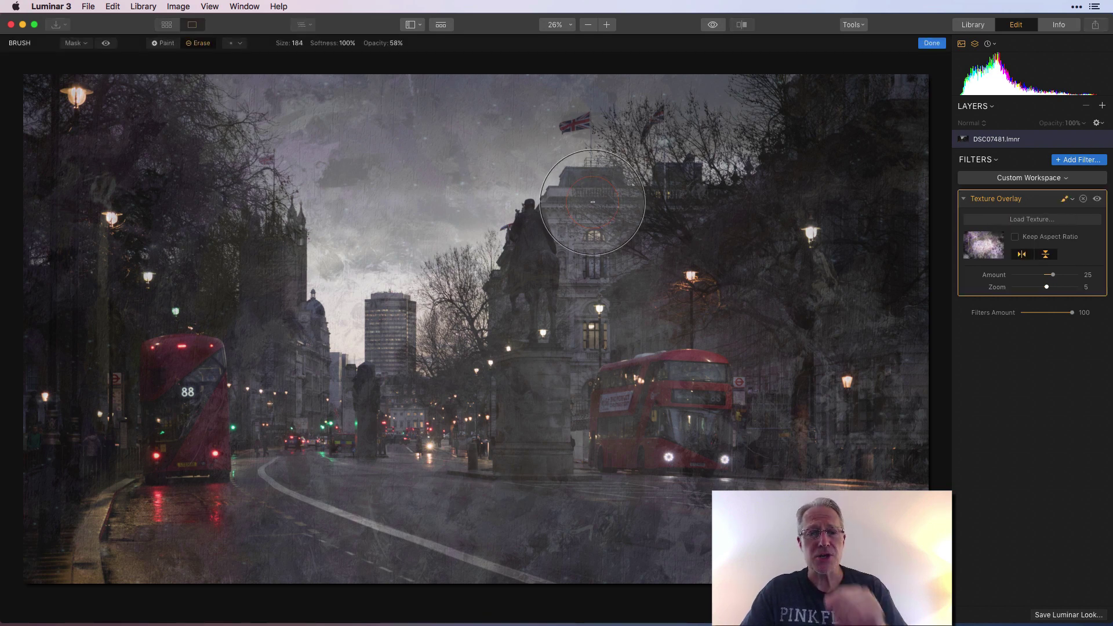
left_click(155, 44)
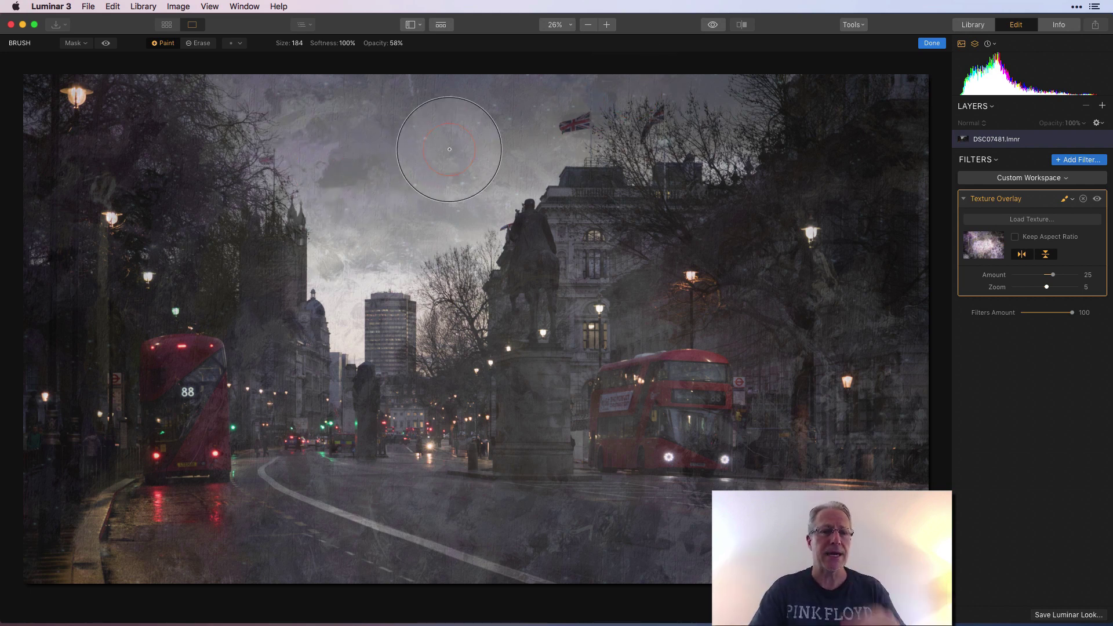
left_click(201, 46)
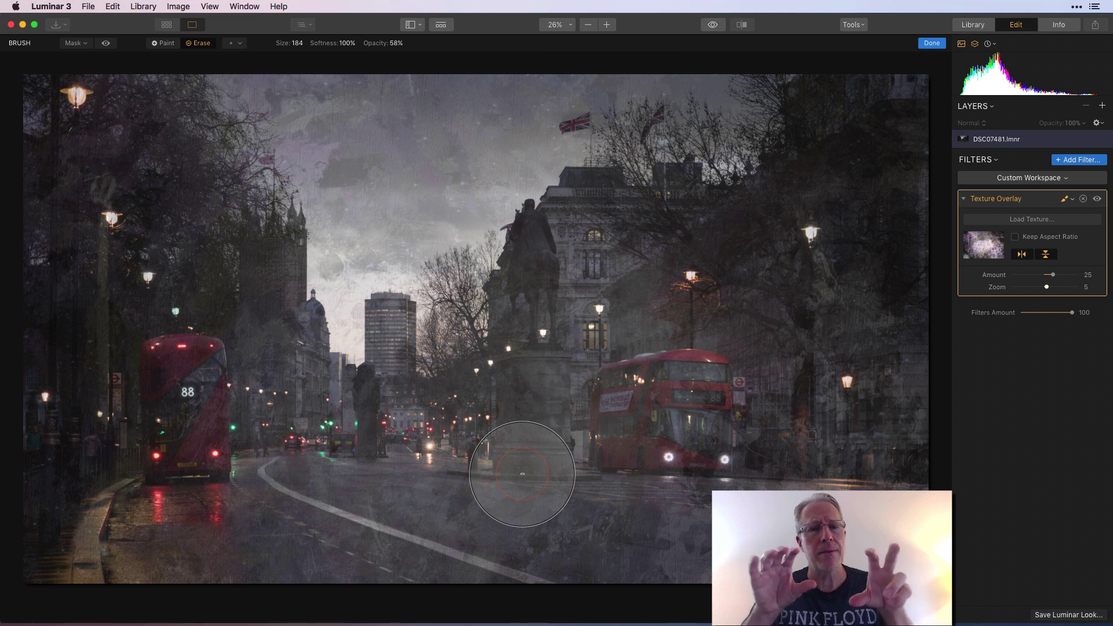
left_click(397, 44)
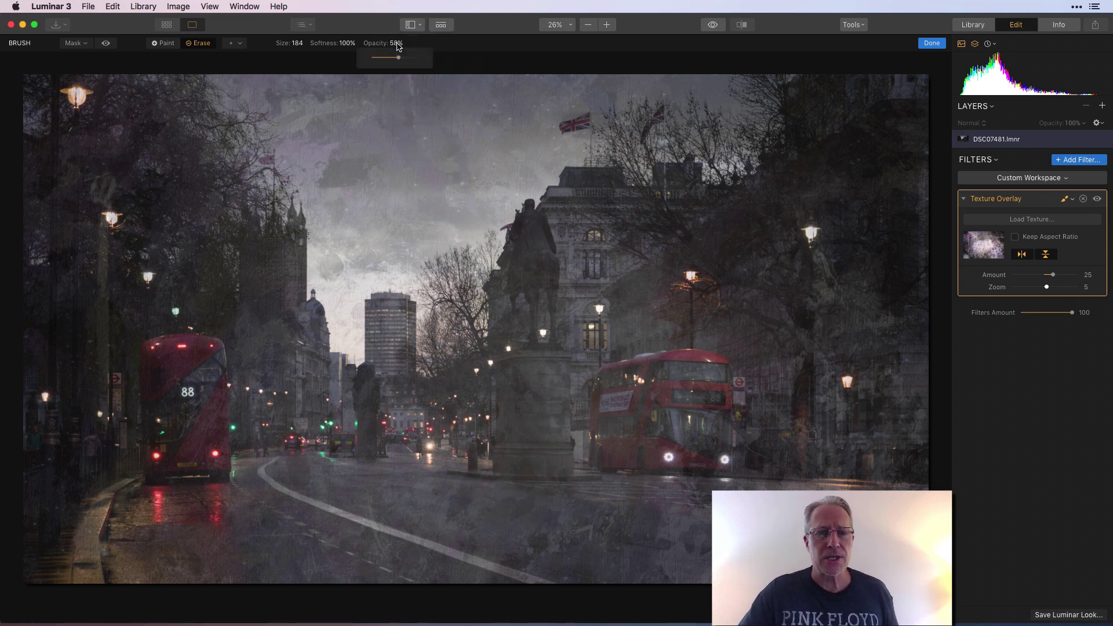
mouse_move(399, 60)
left_mouse_down()
mouse_move(455, 61)
mouse_move(374, 60)
mouse_move(395, 60)
left_mouse_up()
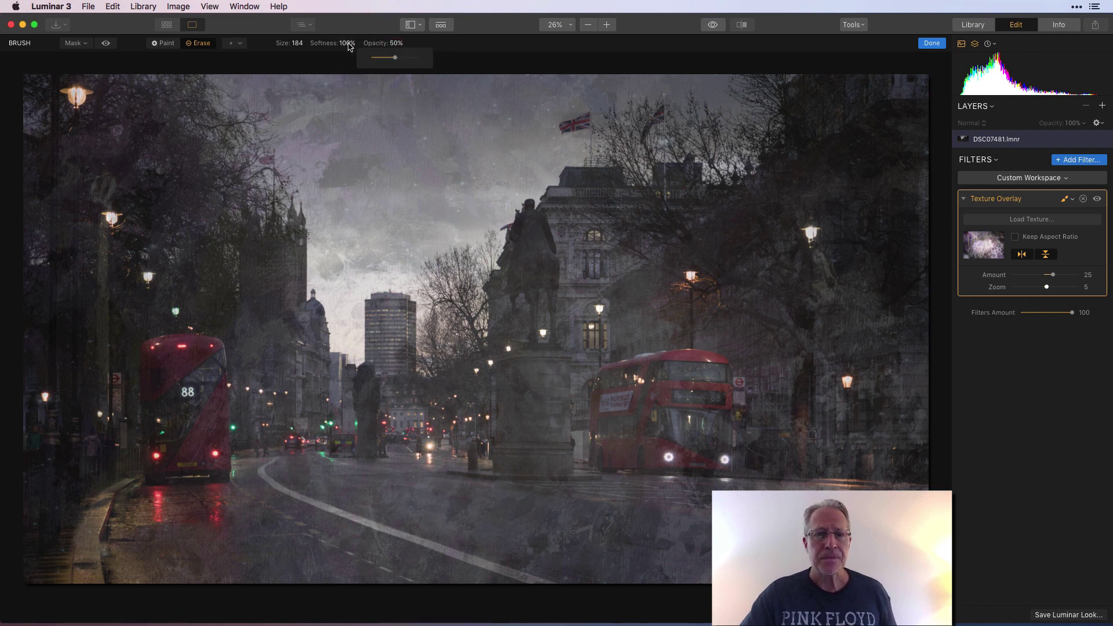
Step: Erase the texture from the trees, buses, statue and lamps, and finish the mask
key("bracketright")
key("bracketright")
key("bracketright")
key("bracketright")
key("bracketleft")
key("bracketleft")
key("bracketleft")
key("bracketleft")
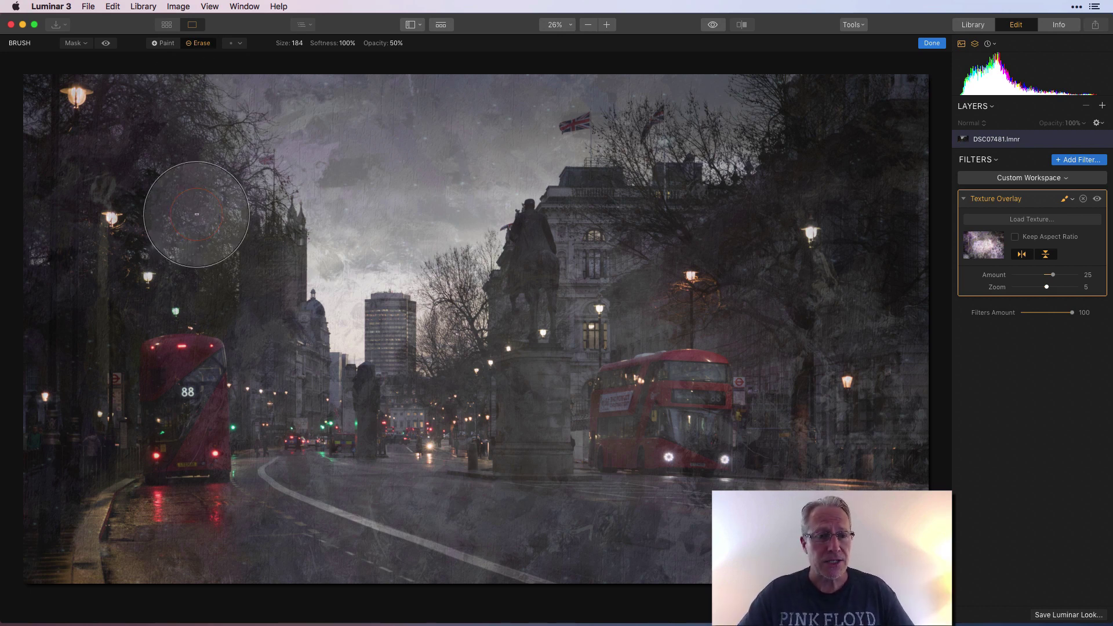
mouse_move(197, 215)
left_mouse_down()
mouse_move(261, 280)
mouse_move(186, 289)
mouse_move(212, 315)
mouse_move(200, 356)
mouse_move(252, 417)
mouse_move(324, 449)
mouse_move(207, 526)
mouse_move(528, 514)
mouse_move(525, 317)
mouse_move(575, 311)
mouse_move(615, 246)
mouse_move(416, 414)
mouse_move(647, 378)
mouse_move(730, 215)
mouse_move(635, 258)
mouse_move(866, 170)
mouse_move(780, 320)
mouse_move(847, 320)
mouse_move(648, 414)
mouse_move(601, 516)
left_mouse_up()
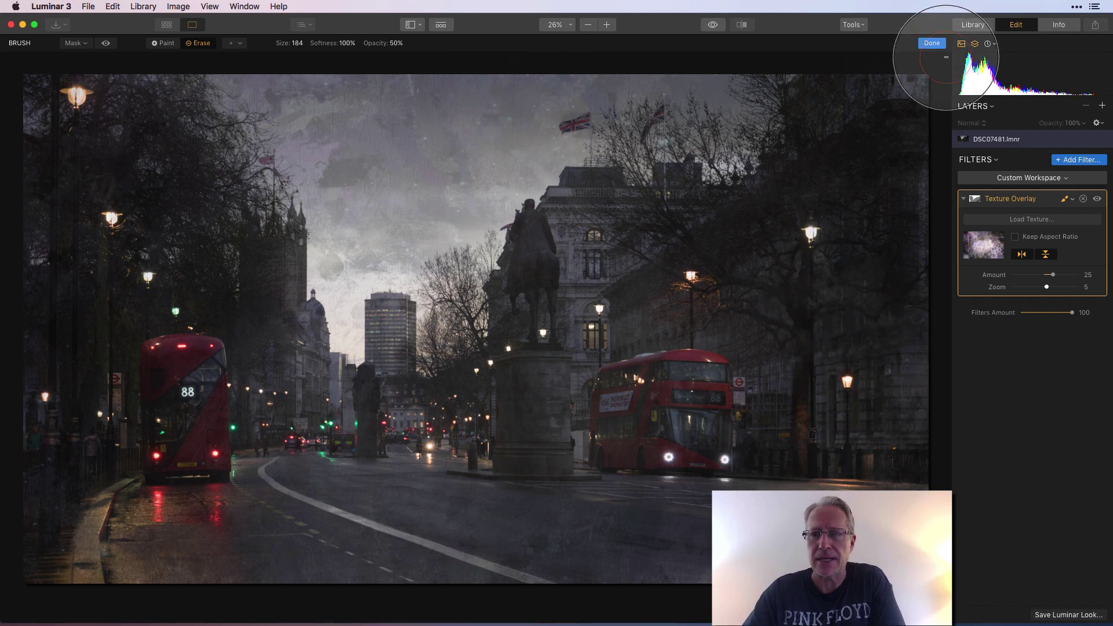
left_click(932, 43)
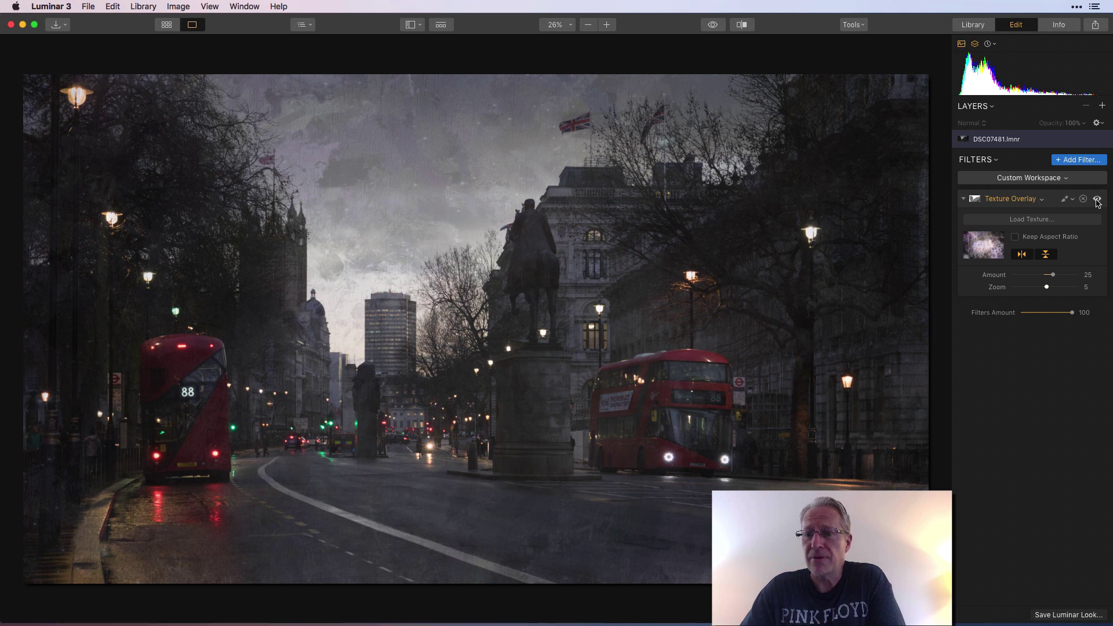
left_click(1098, 199)
left_click(1097, 199)
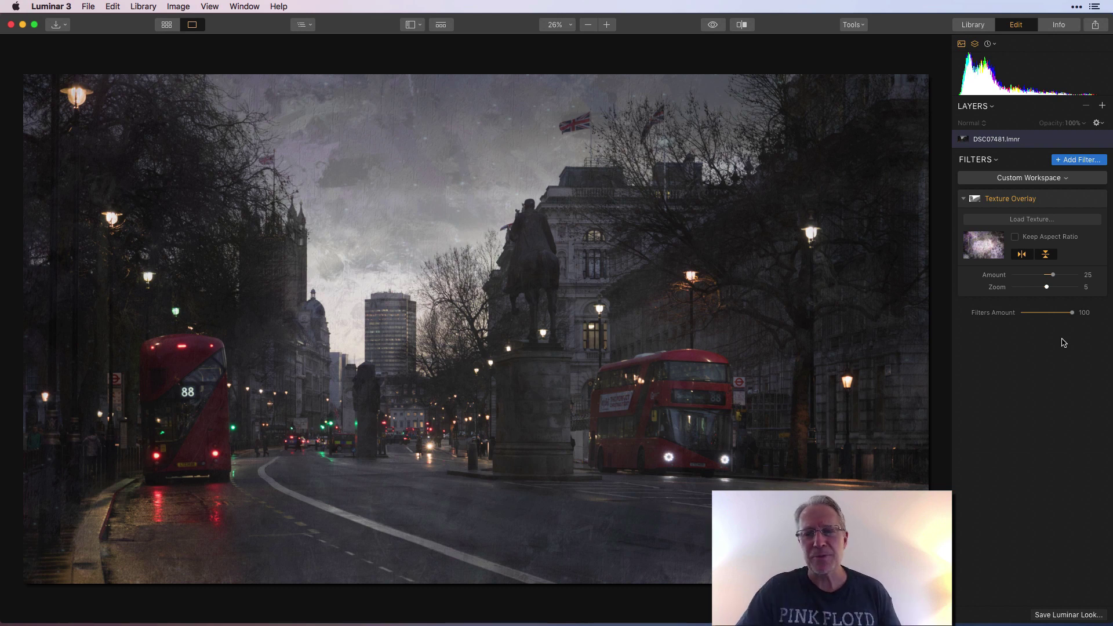
mouse_move(1056, 209)
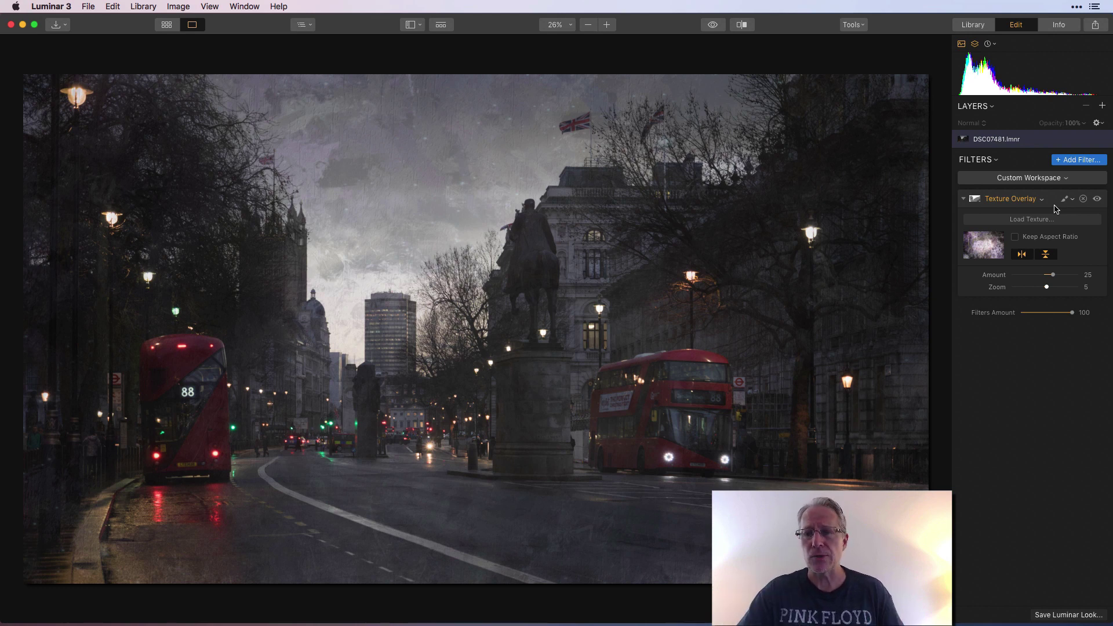
left_click(1097, 200)
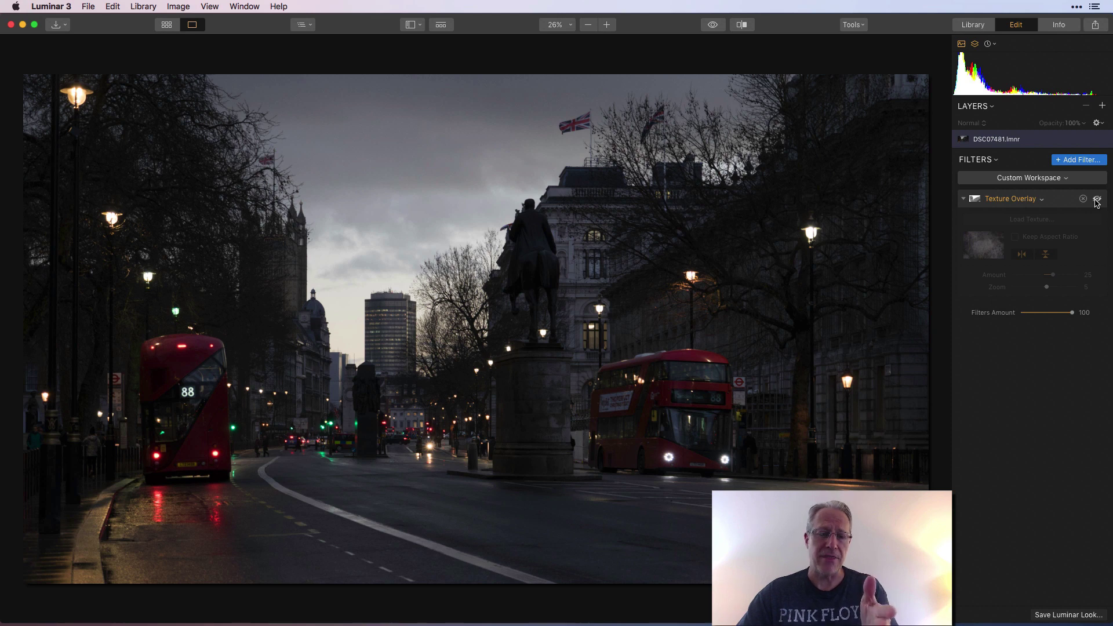
left_click(1097, 199)
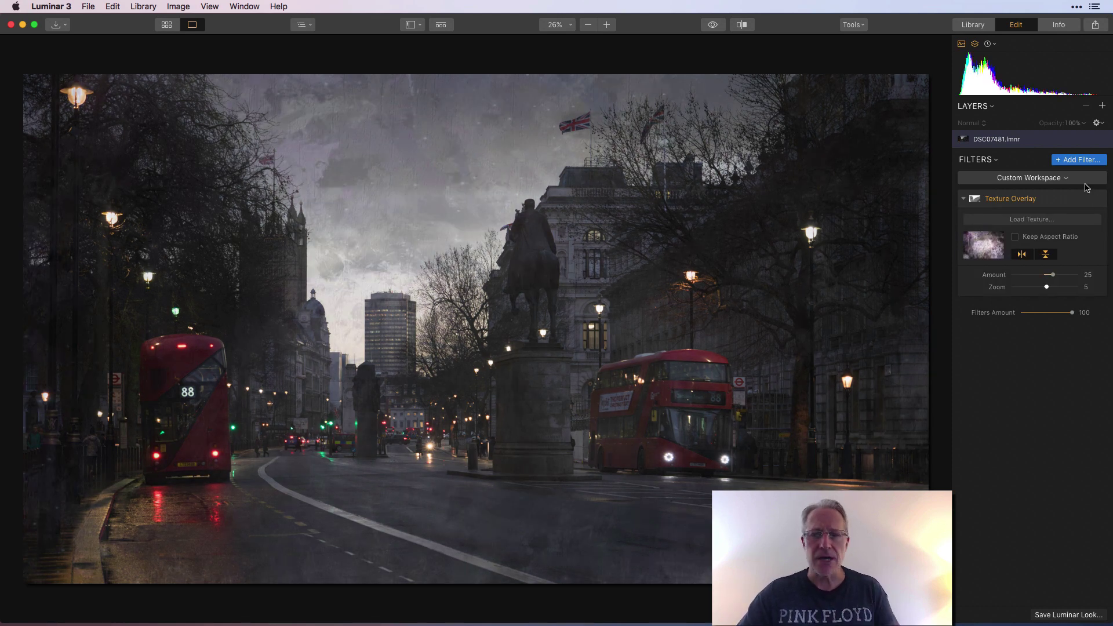
Step: Add Tone, Color Balance, Golden Hour and Split Toning from the Filters Catalog, then close it
left_click(1086, 161)
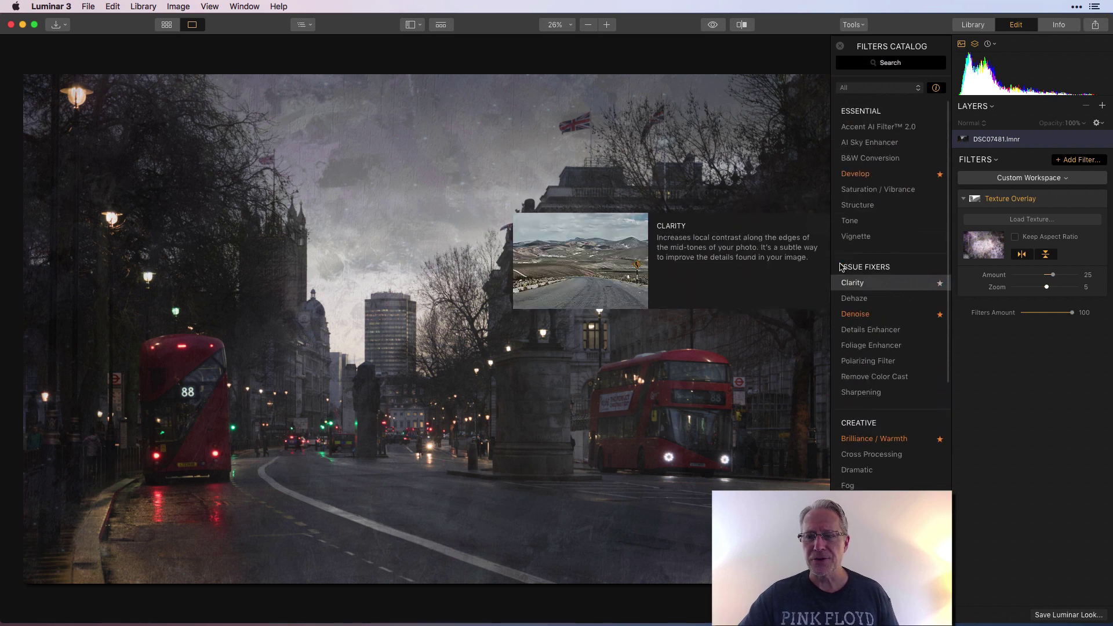
scroll(880, 209, "down", 1)
left_click(874, 221)
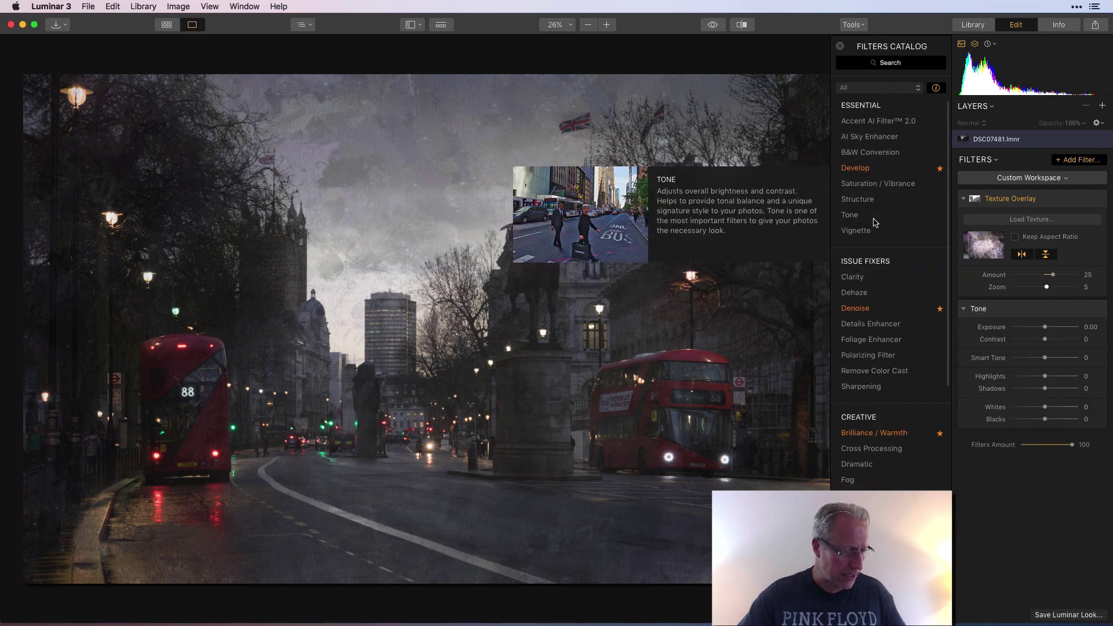
scroll(876, 222, "down", 5)
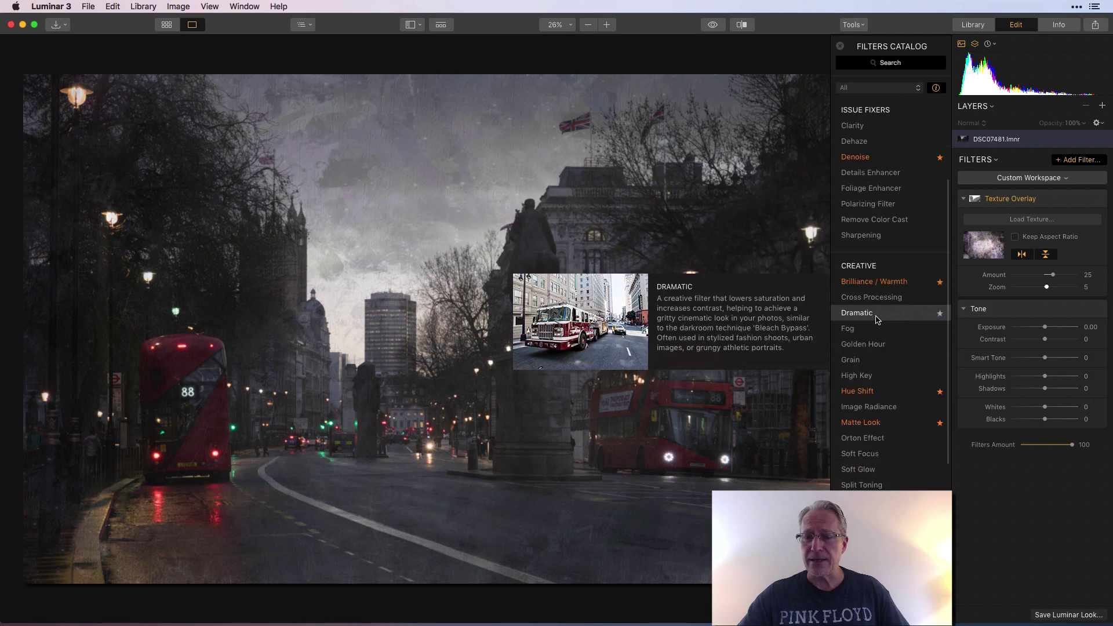
scroll(876, 316, "down", 2)
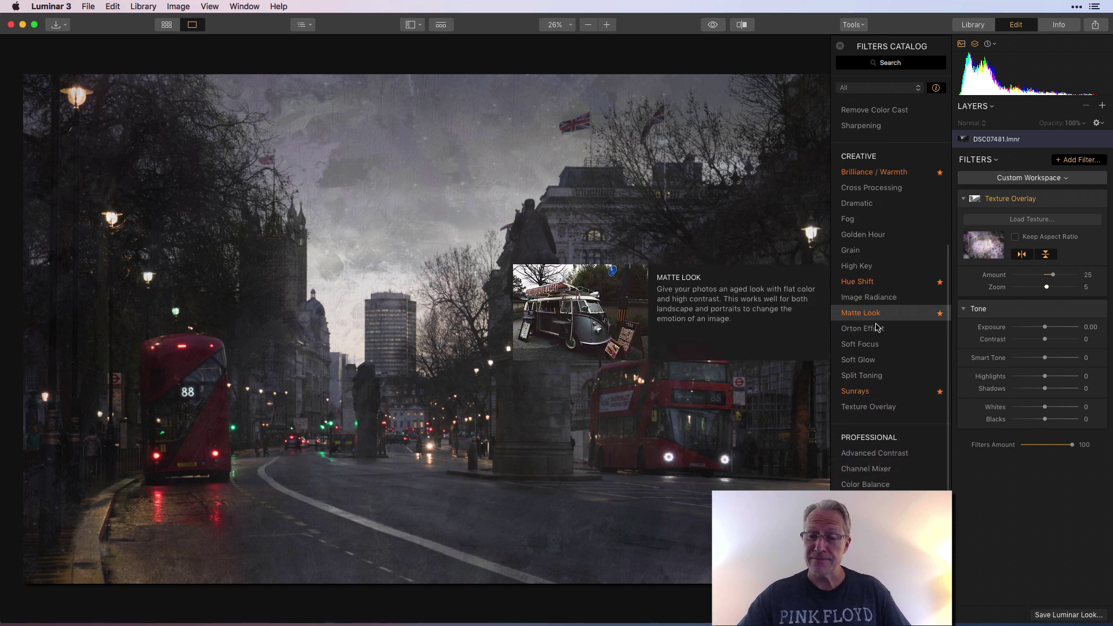
left_click(875, 485)
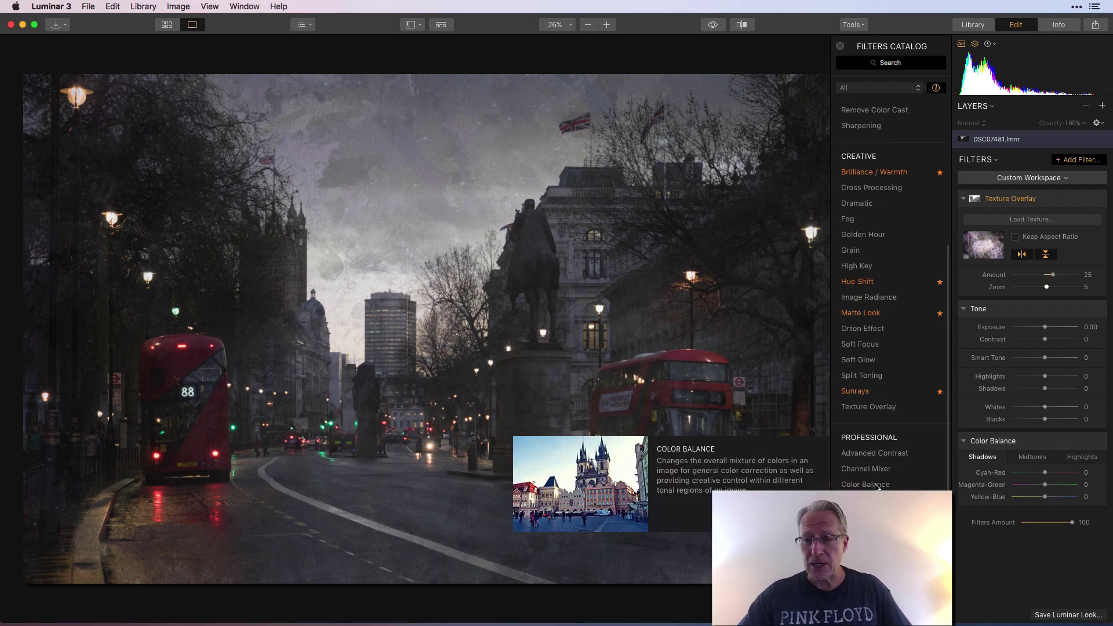
scroll(876, 475, "up", 3)
left_click(881, 341)
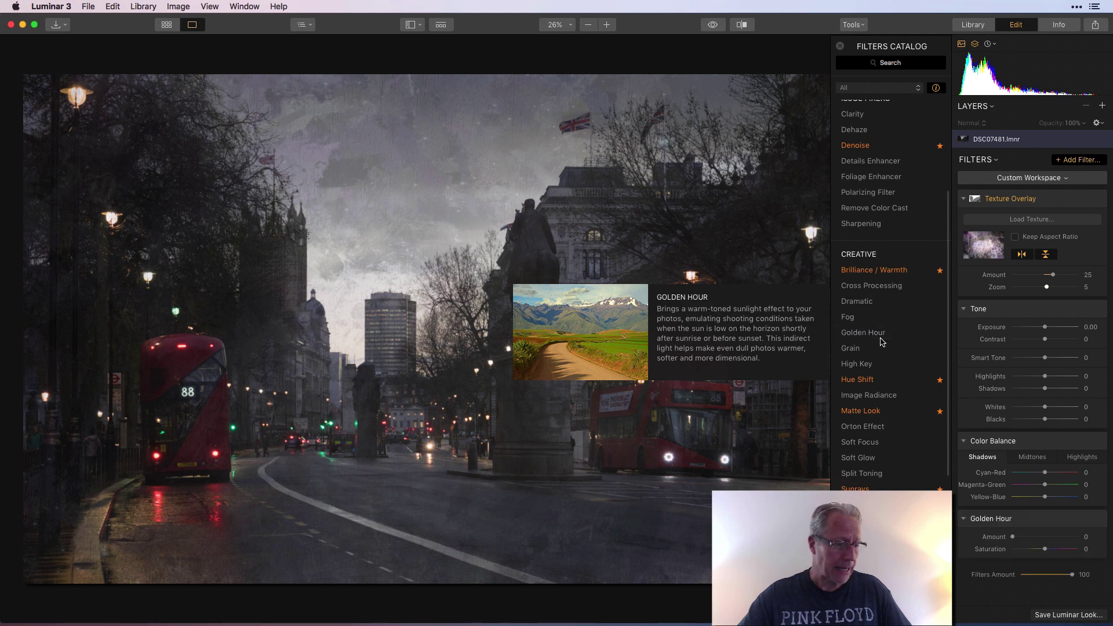
scroll(881, 342, "down", 3)
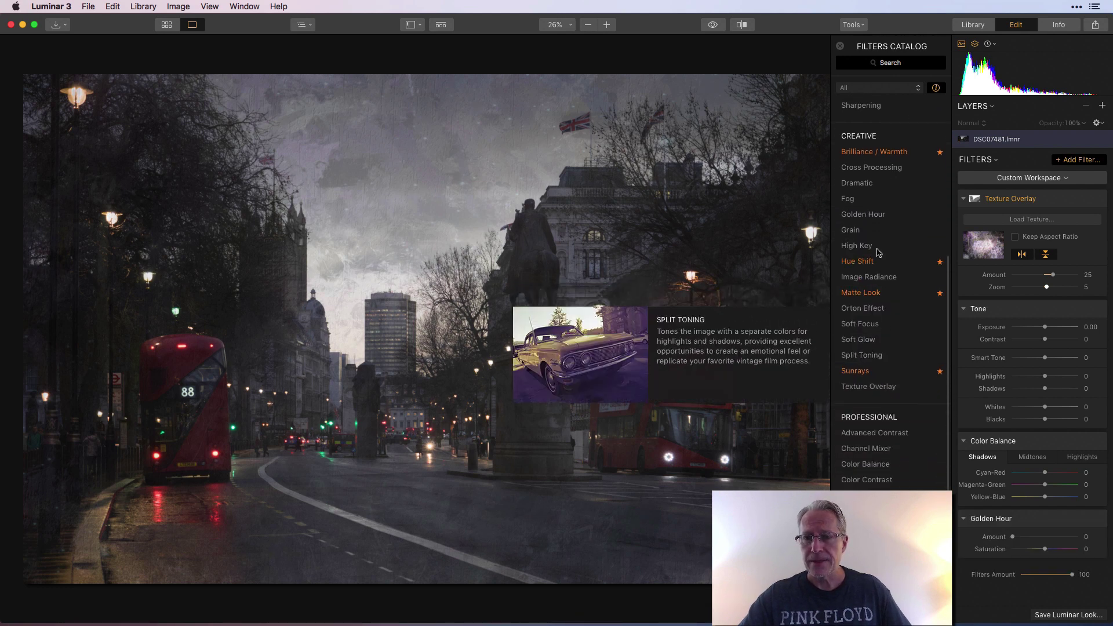
left_click(869, 355)
left_click(840, 47)
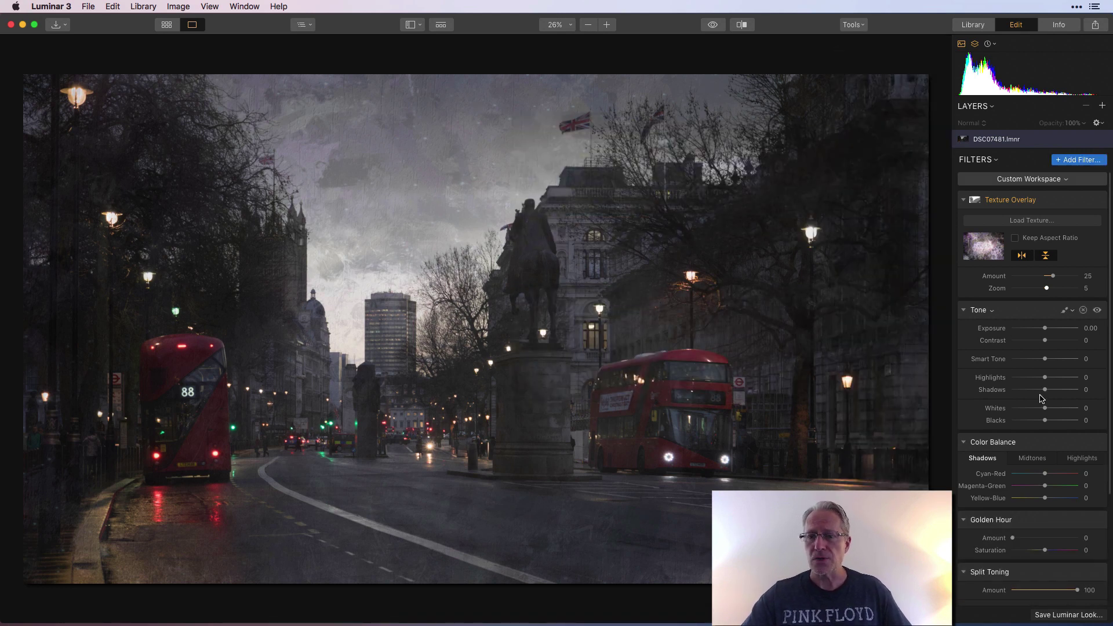
Step: Collapse Texture Overlay and raise the Tone Contrast slider to 60
left_click(964, 200)
left_click_drag(1045, 250, 1060, 253)
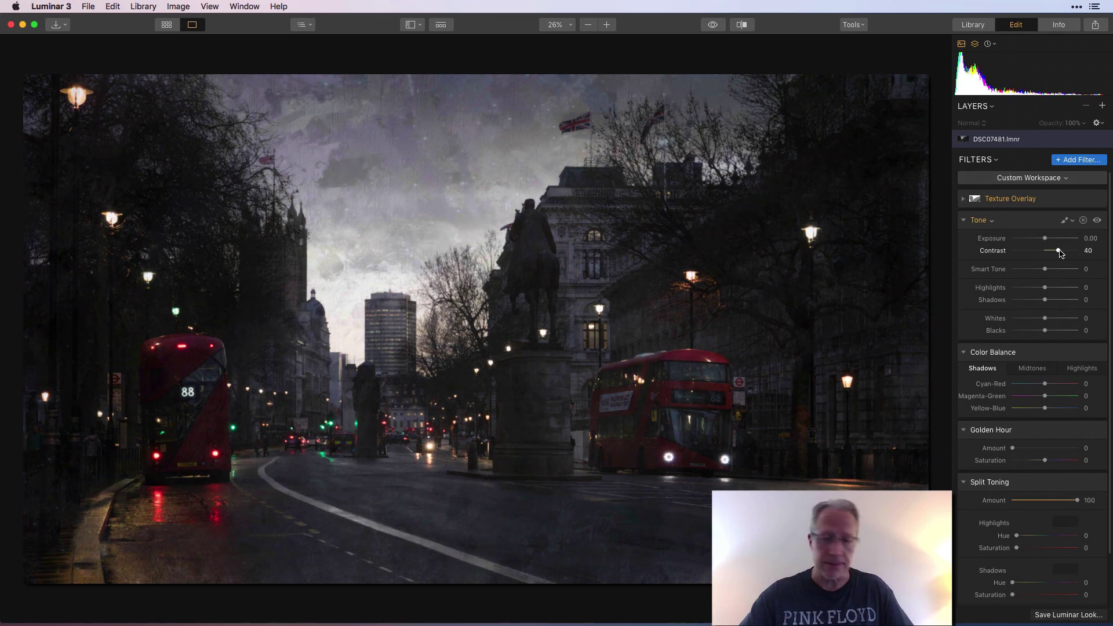
left_click_drag(1059, 253, 1067, 253)
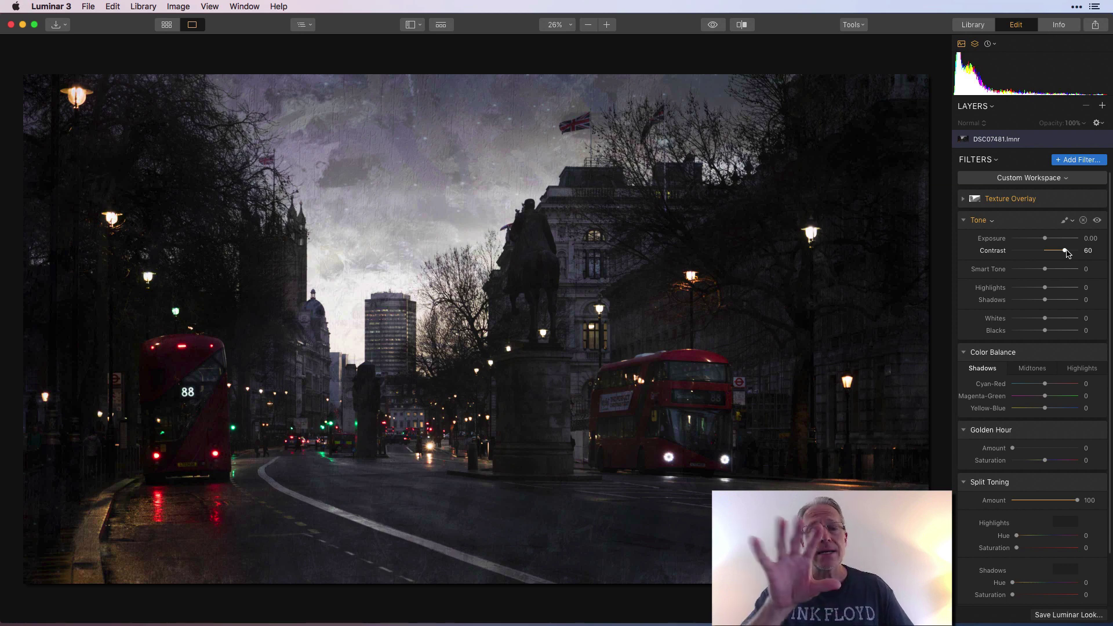
left_click(1097, 221)
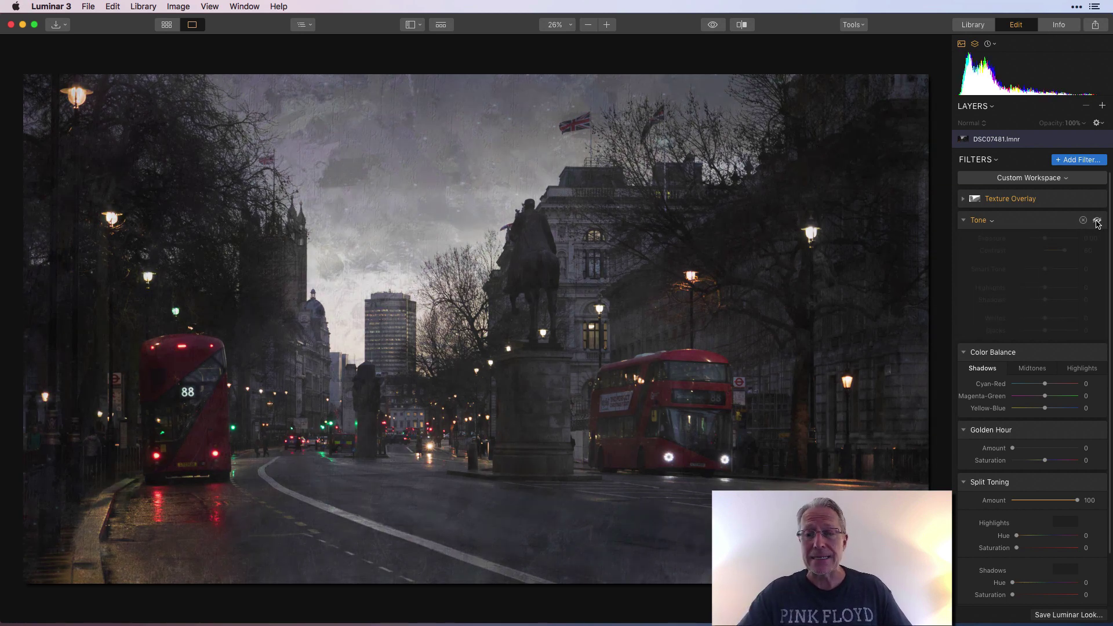
left_click(1096, 221)
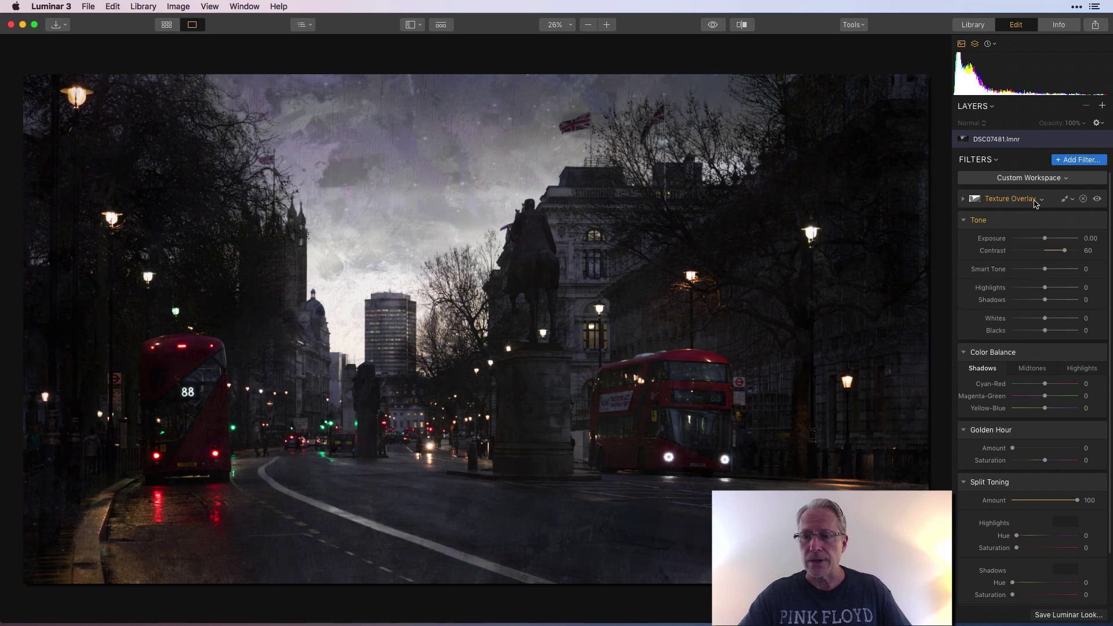
left_click(1098, 199)
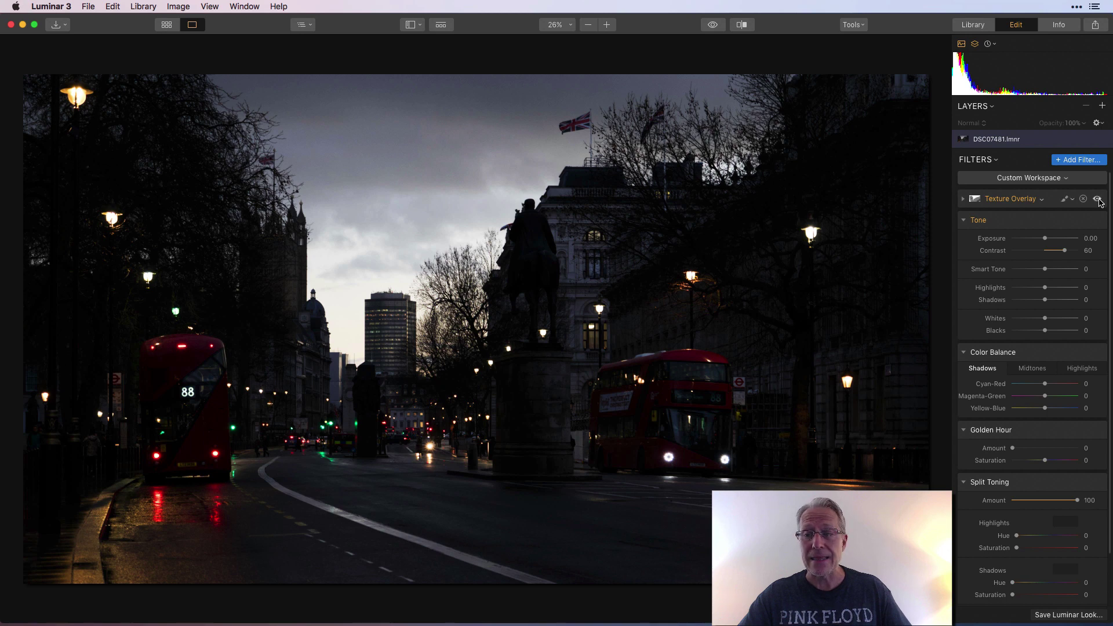
left_click(1098, 199)
left_click(1096, 222)
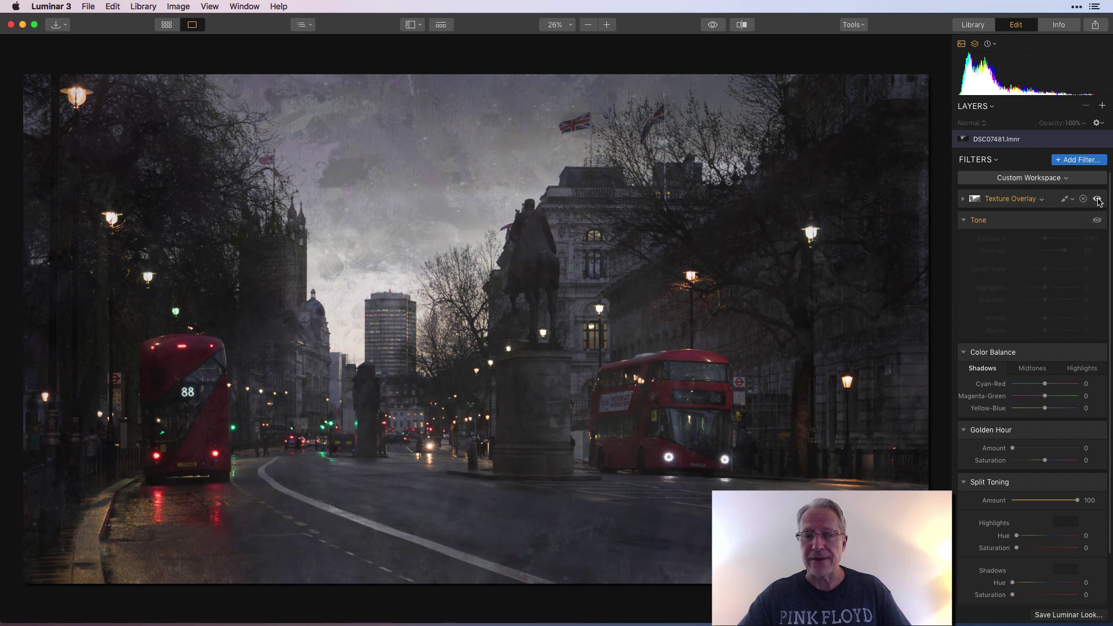
left_click(1098, 199)
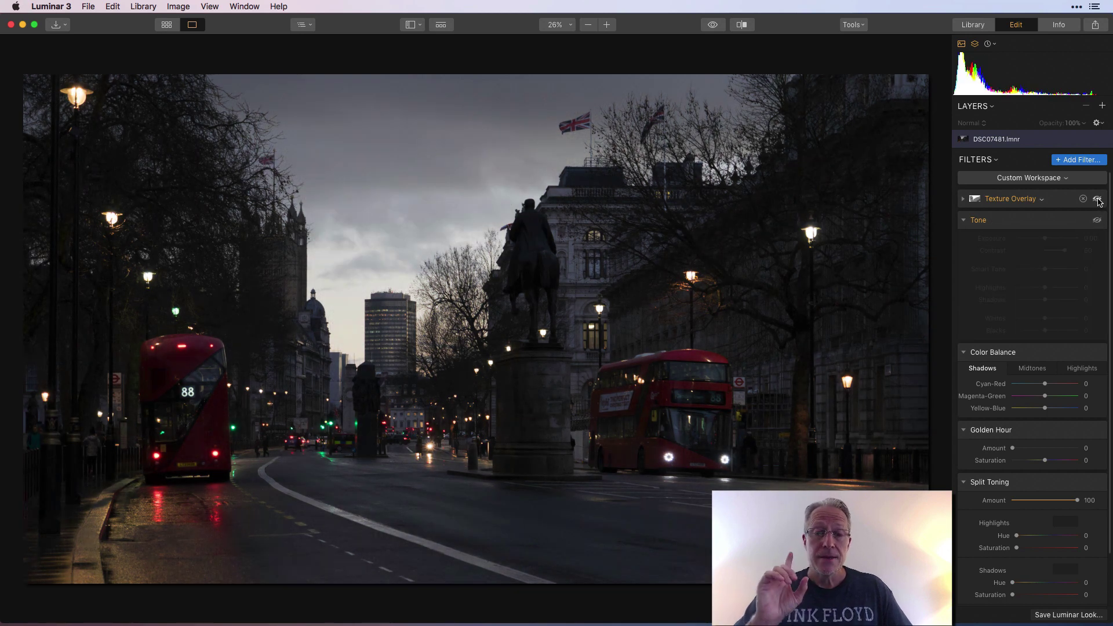
left_click(1098, 200)
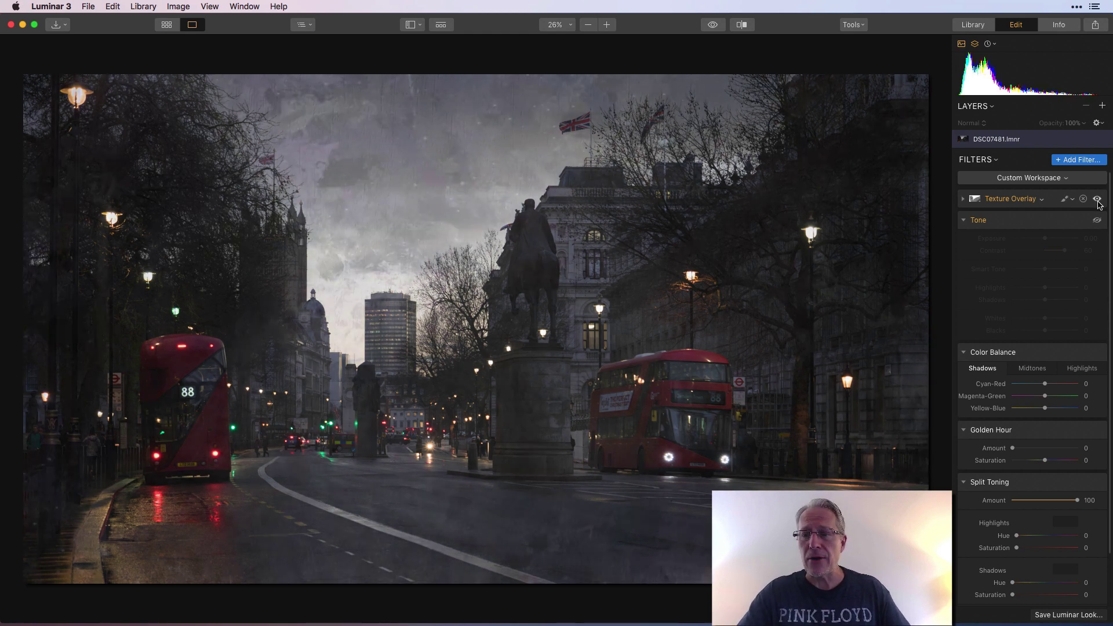
left_click(1098, 221)
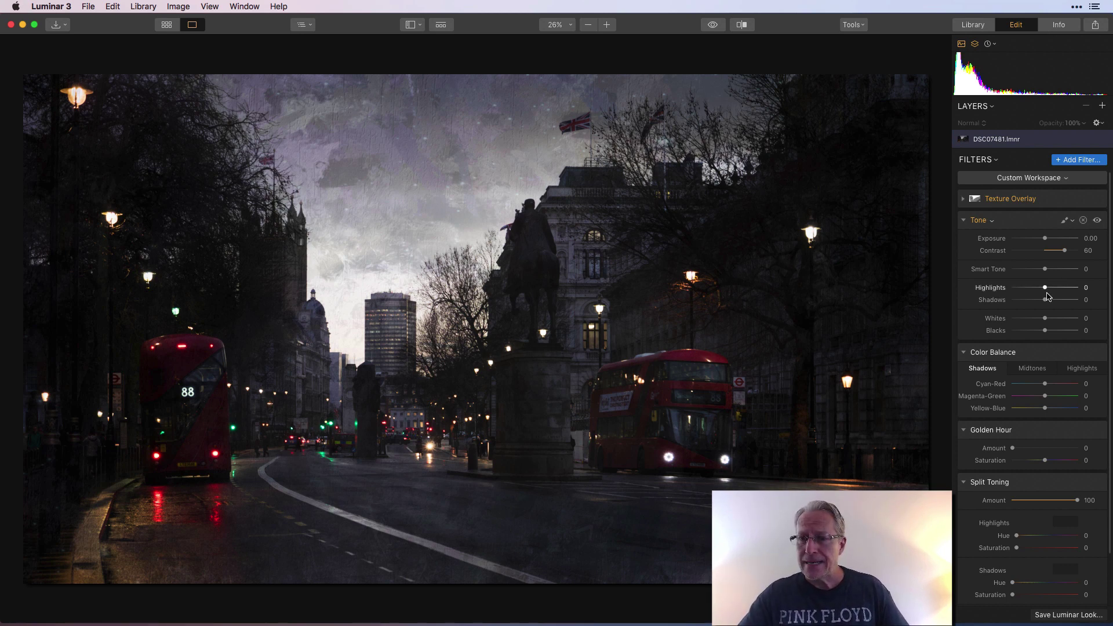
Step: Set Tone Highlights to -64 and Smart Tone to 31
left_click_drag(1045, 288, 1022, 290)
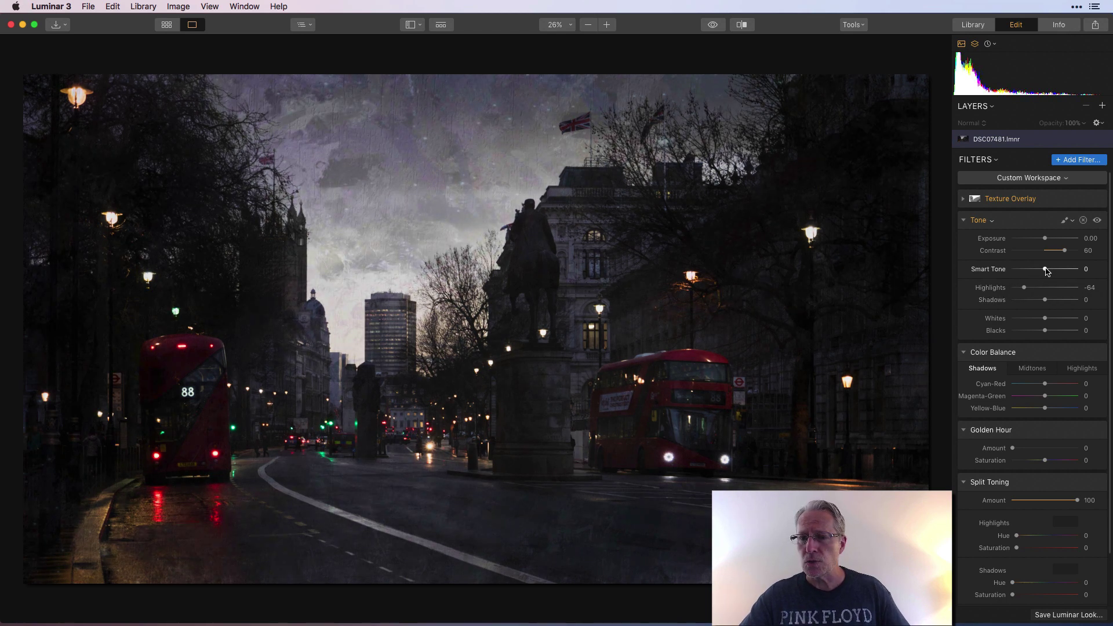
left_click_drag(1047, 269, 1057, 271)
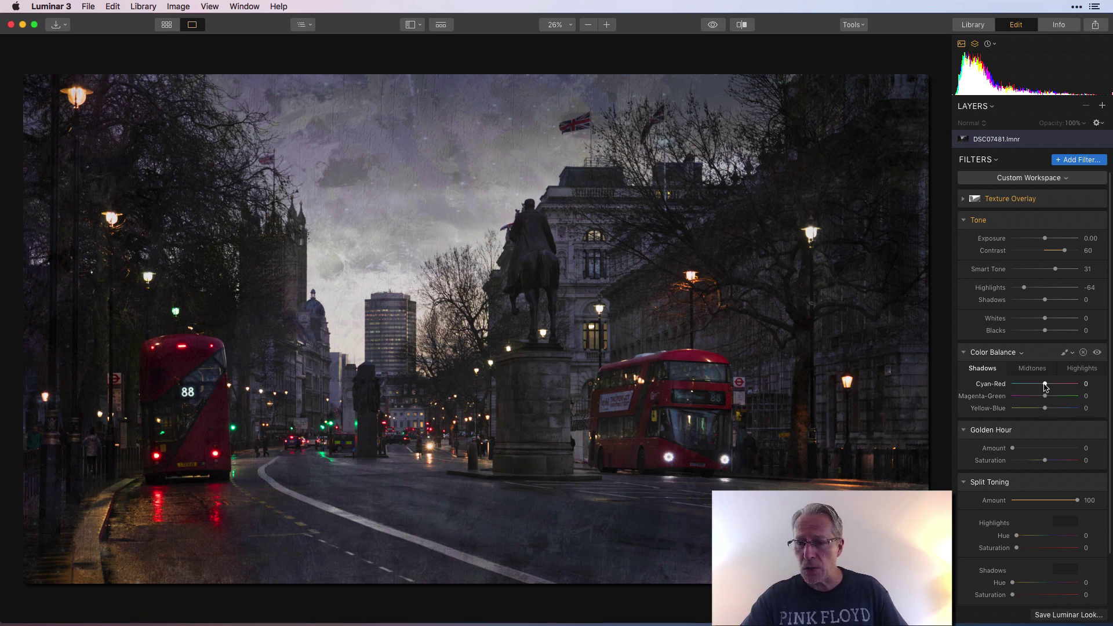
Step: Nudge Color Balance shadows slightly toward cyan and set midtones Magenta-Green to -8
left_click_drag(1044, 384, 1048, 410)
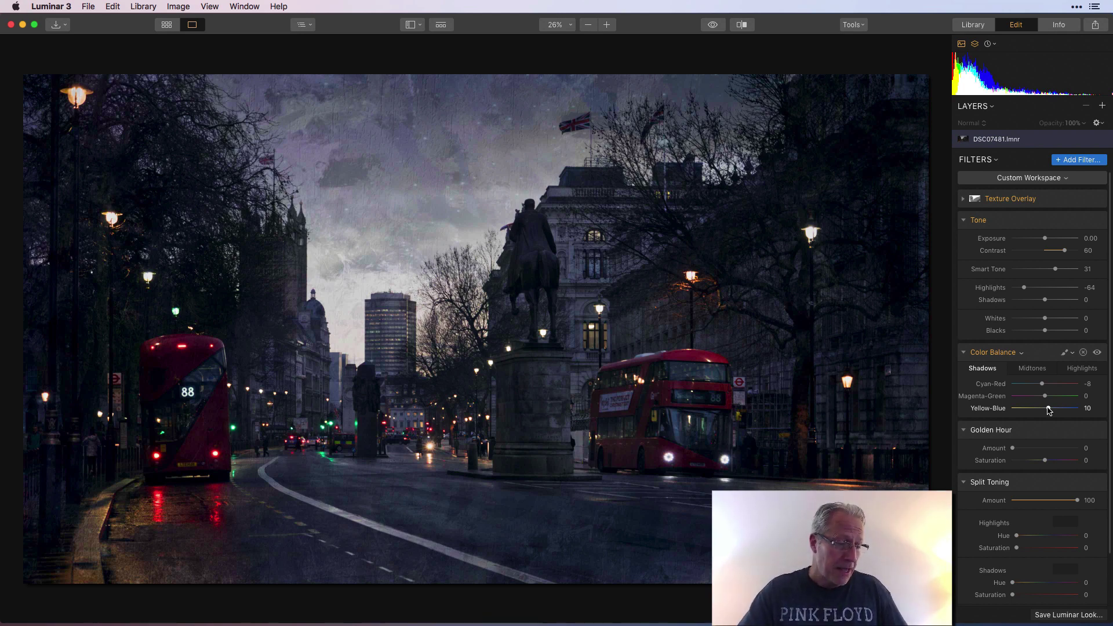
left_click(1032, 368)
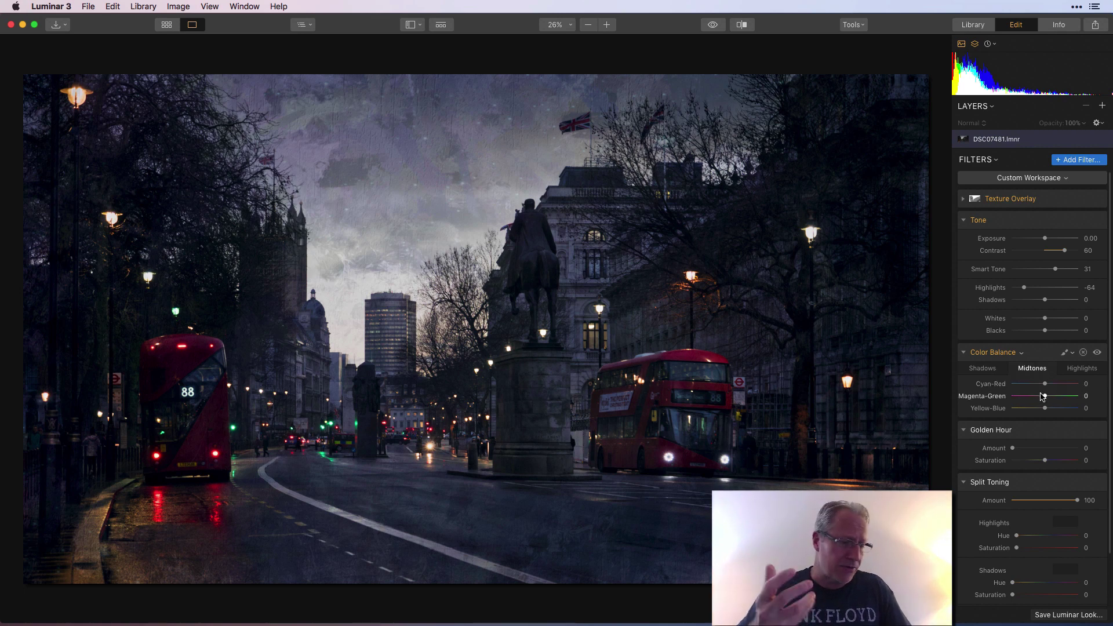
left_click_drag(1043, 396, 1042, 397)
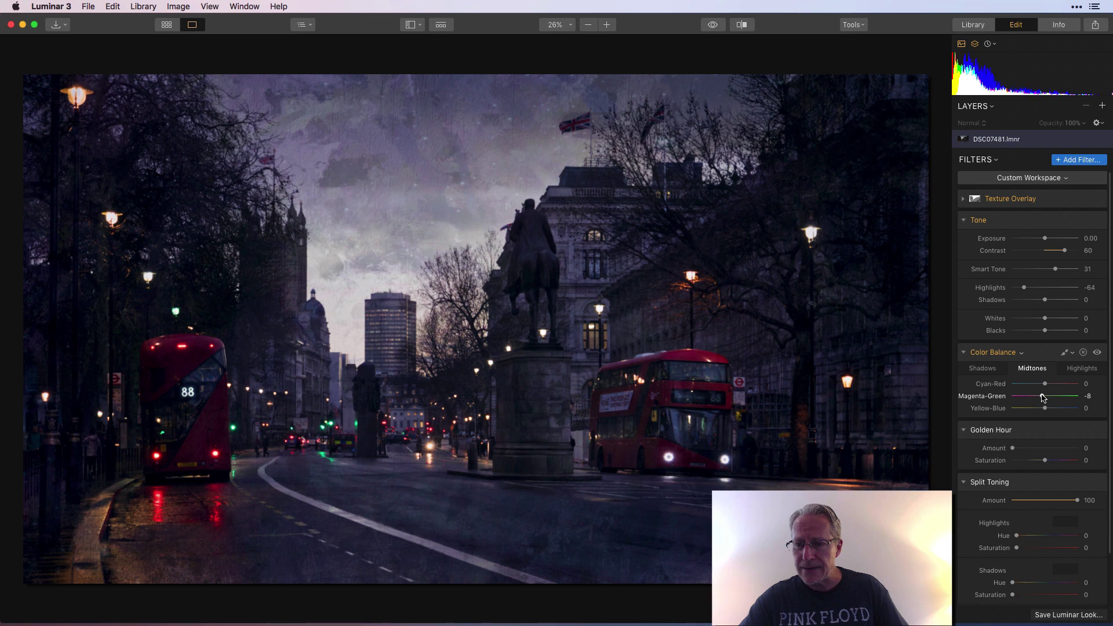
left_click(1085, 371)
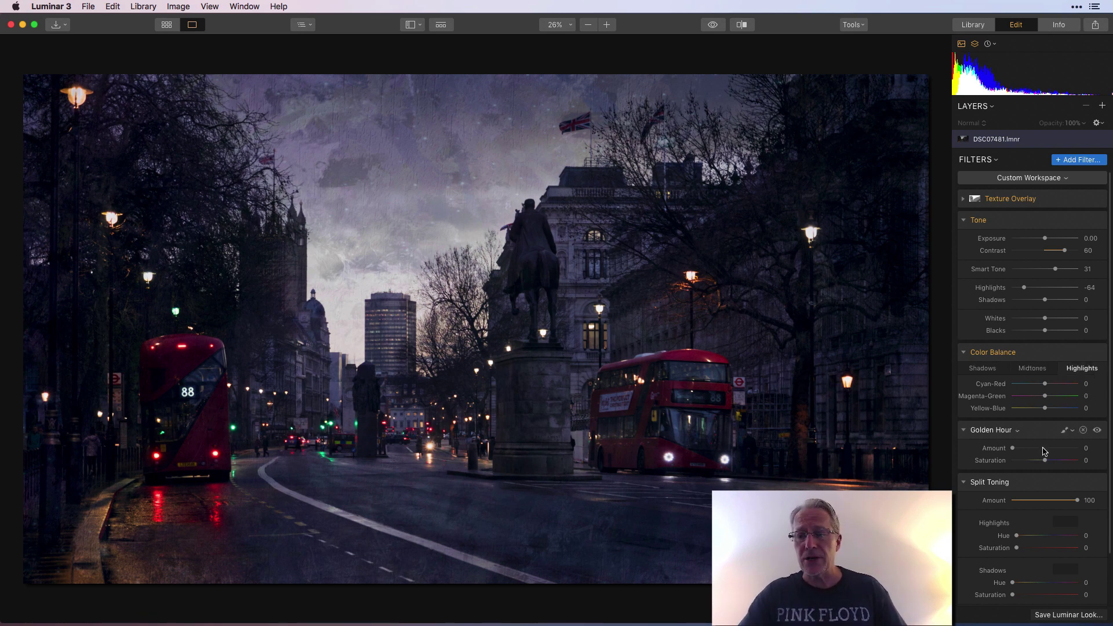
scroll(1041, 452, "down", 2)
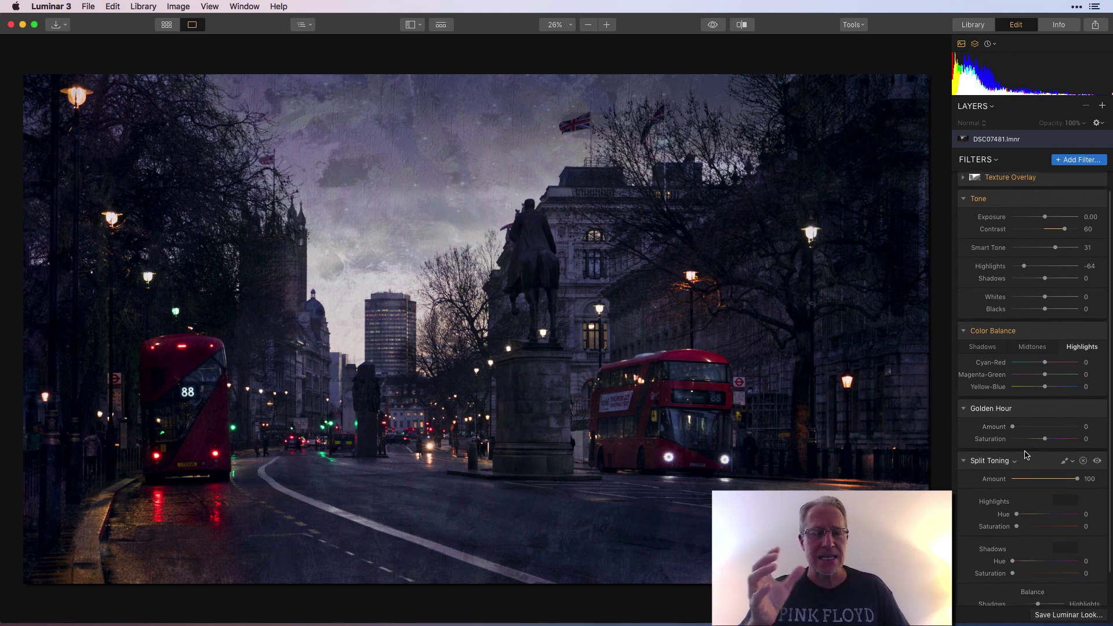
Step: Set Color Balance highlights to Cyan-Red 42, Magenta-Green -3, Yellow-Blue -14, and compare before/after
scroll(1038, 405, "up", 1)
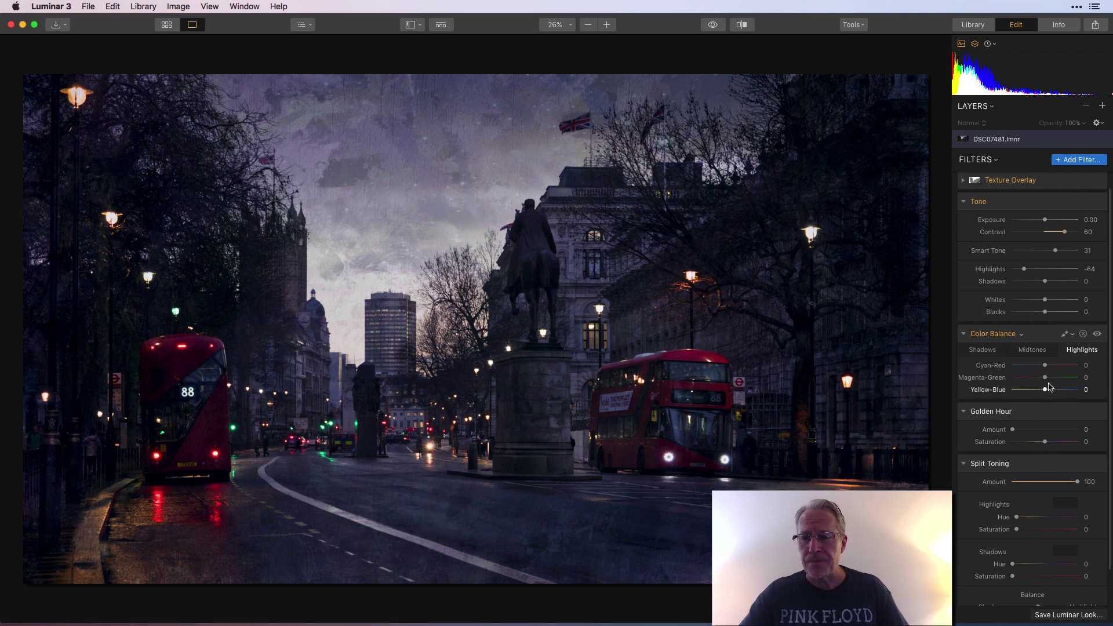
left_click_drag(1045, 365, 1048, 368)
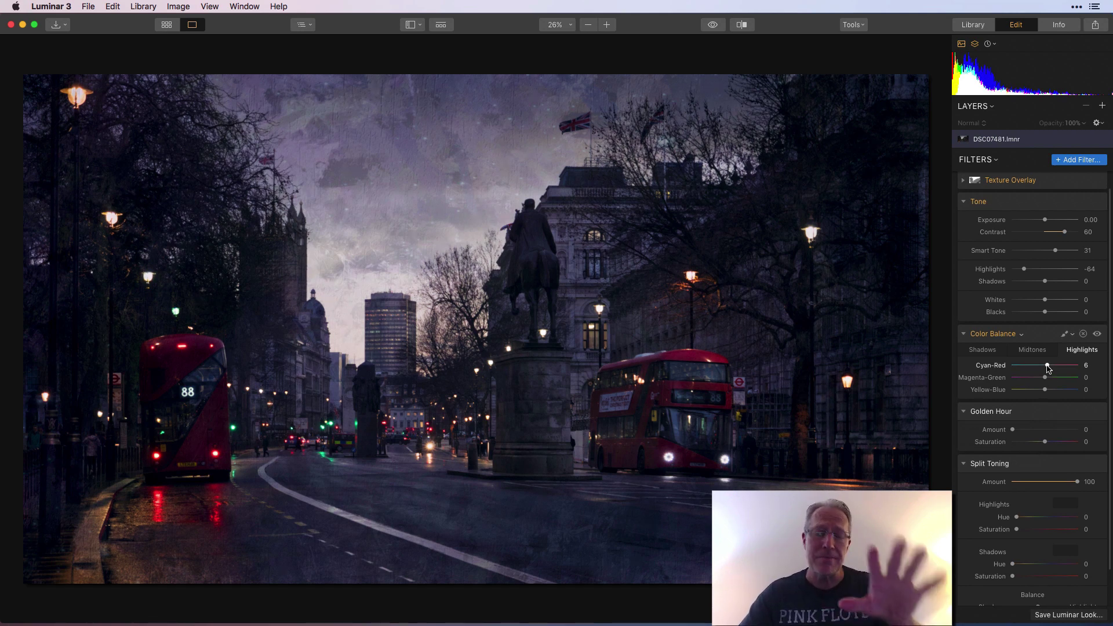
left_click_drag(1048, 367, 1060, 369)
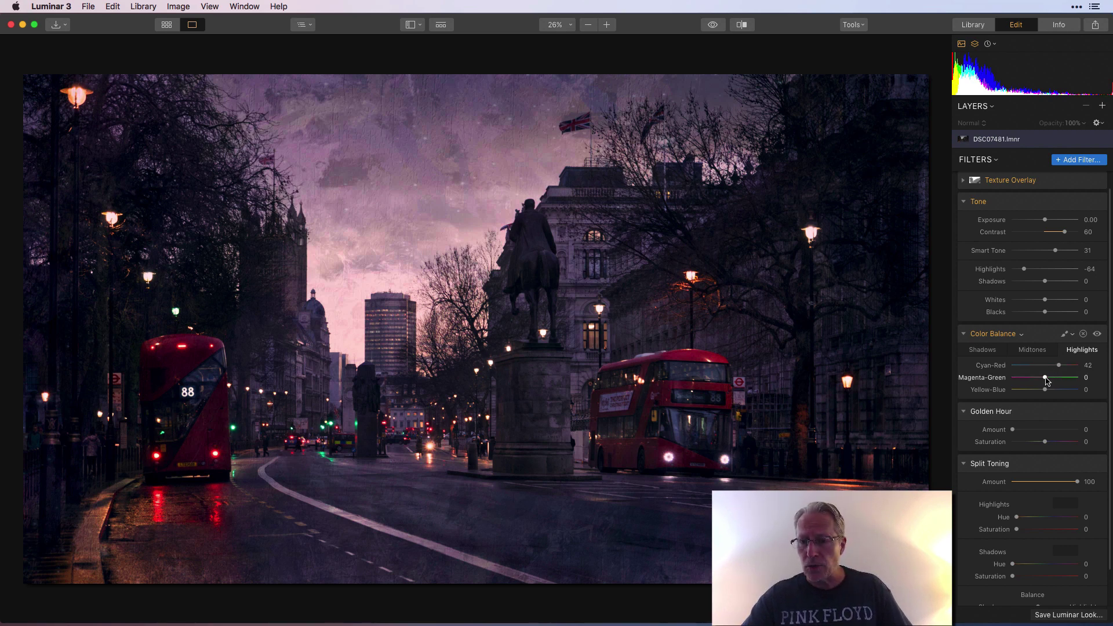
left_click_drag(1047, 379, 1040, 392)
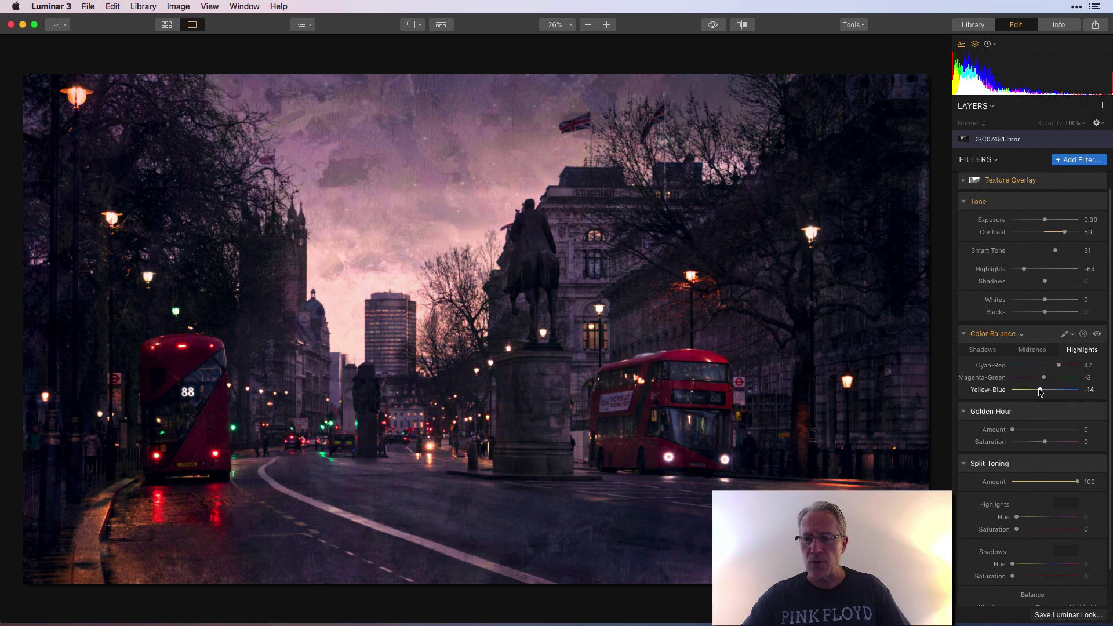
left_click(1098, 335)
left_click(1097, 334)
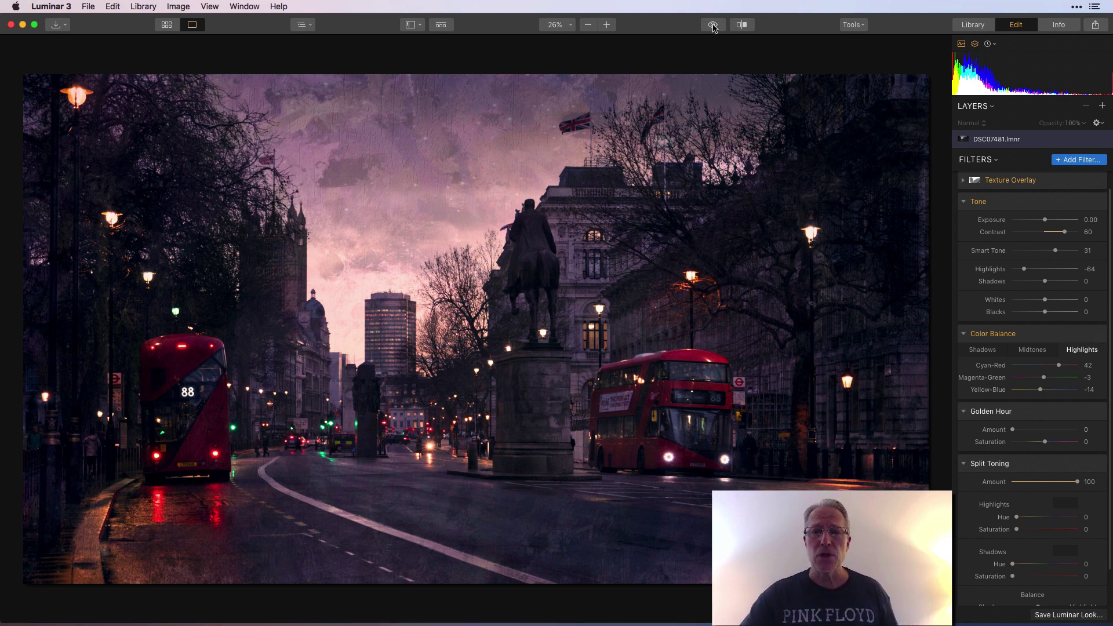
left_click(742, 25)
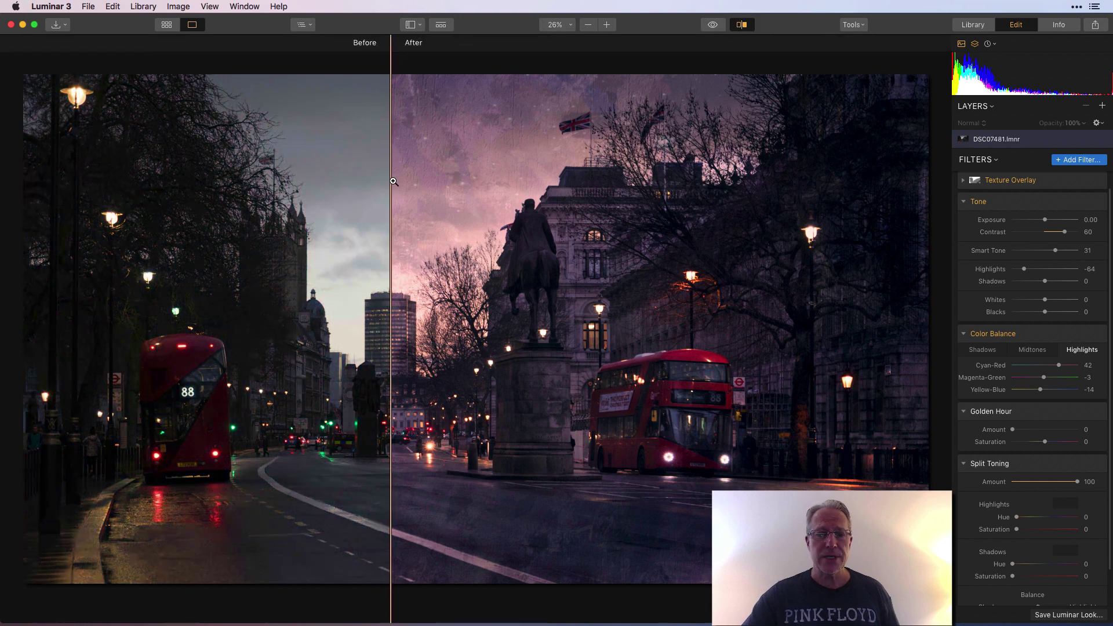
left_click_drag(391, 181, 747, 153)
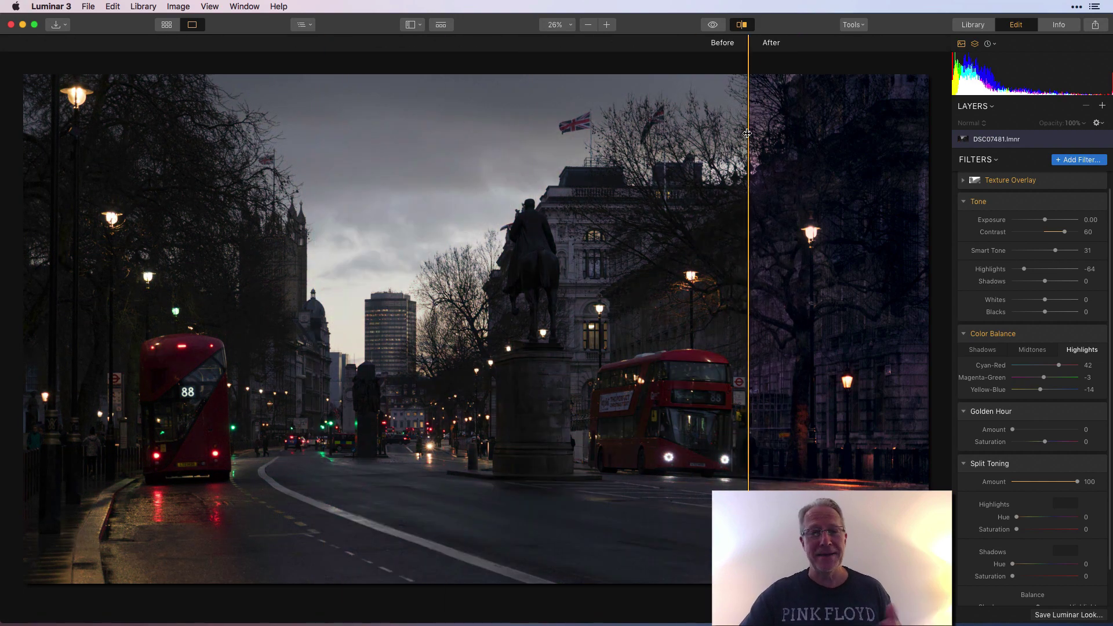
left_click(746, 26)
left_click(712, 26)
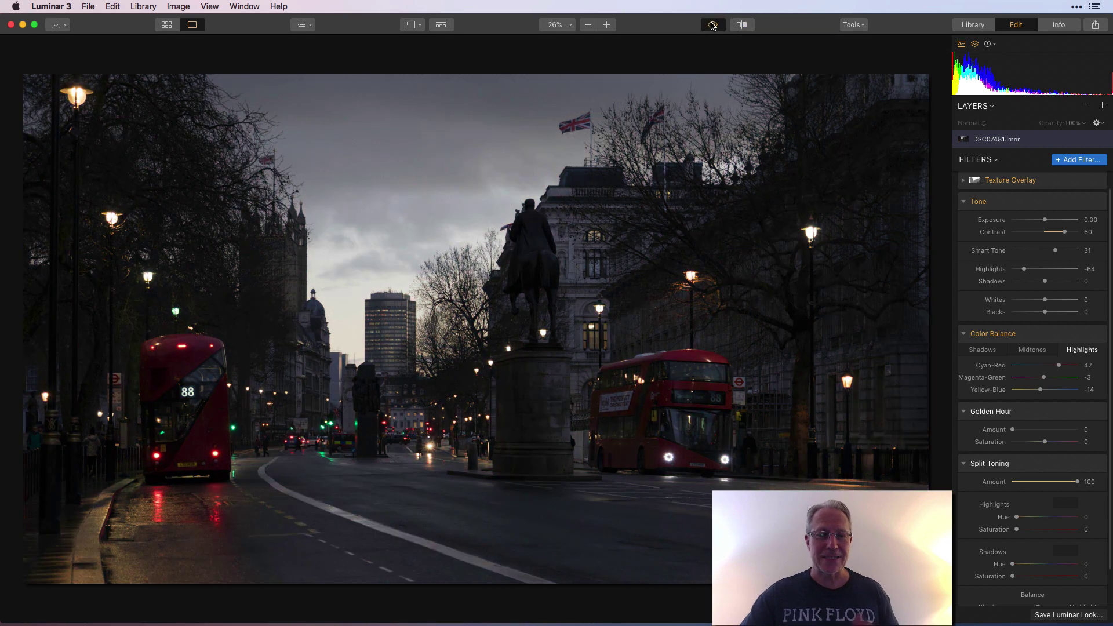
left_click(713, 25)
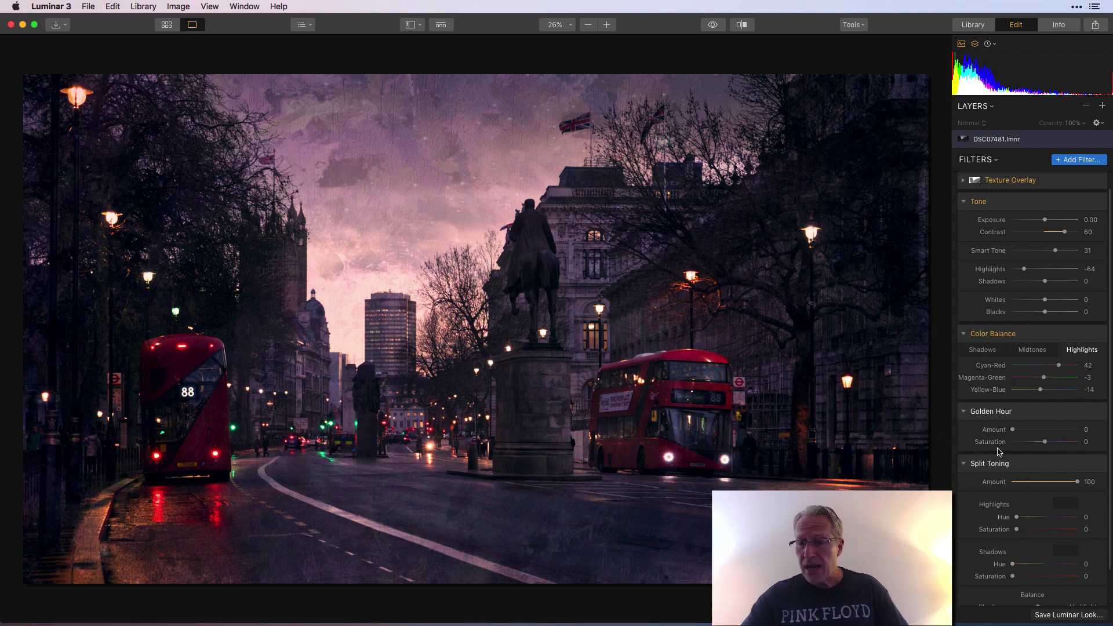
Step: Set the Golden Hour Amount to 19 for a gentle warm glow
left_click_drag(1013, 430, 1026, 432)
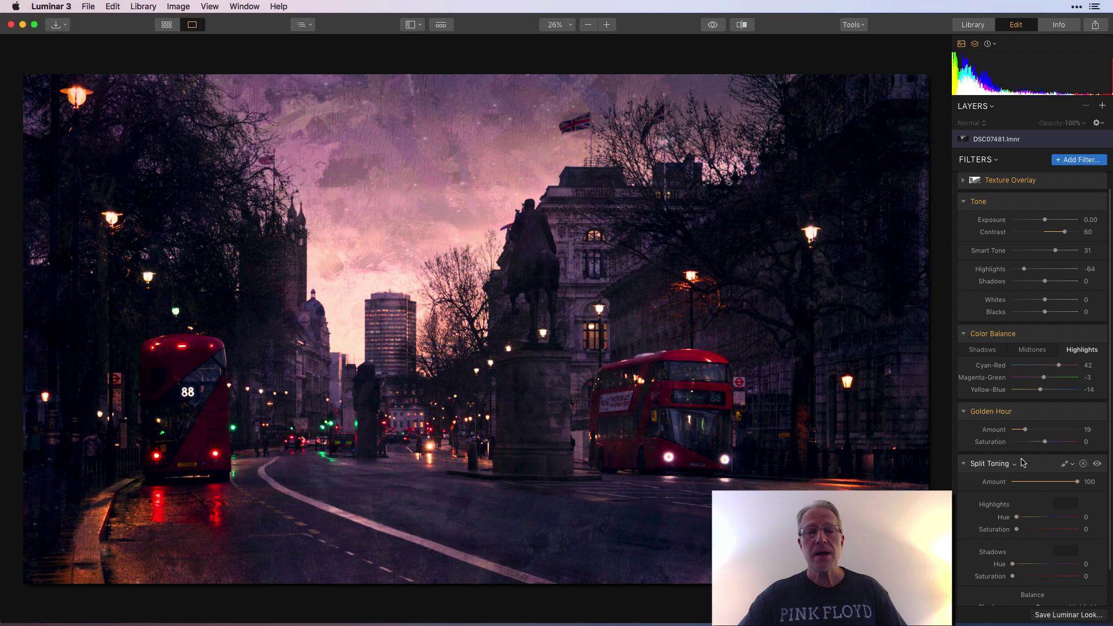
scroll(1024, 462, "down", 3)
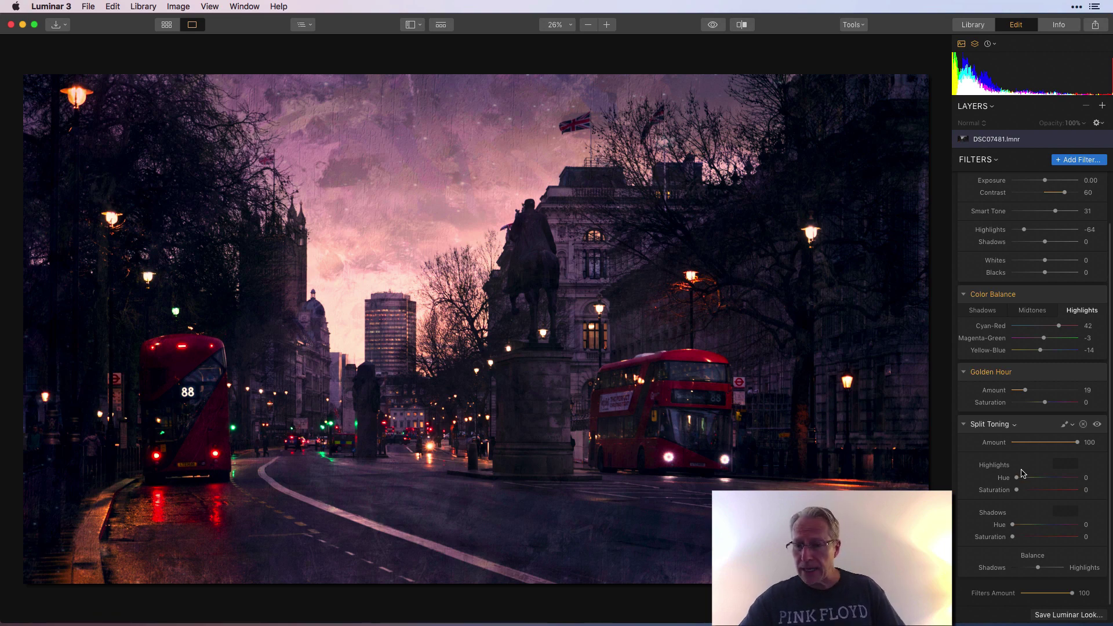
Step: Split-tone the highlights at hue 28, saturation 32, and the shadows at hue 213, saturation 14
left_click_drag(1017, 478, 1038, 490)
scroll(1032, 497, "down", 1)
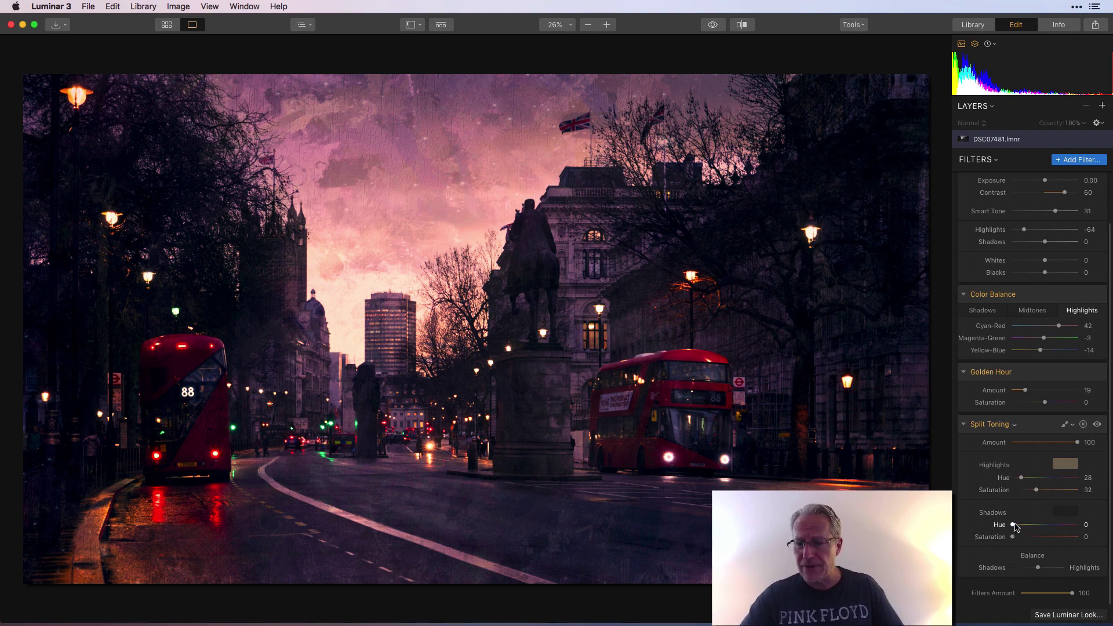
mouse_move(1013, 526)
left_mouse_down()
mouse_move(1052, 526)
mouse_move(1015, 537)
mouse_move(1028, 540)
left_mouse_up()
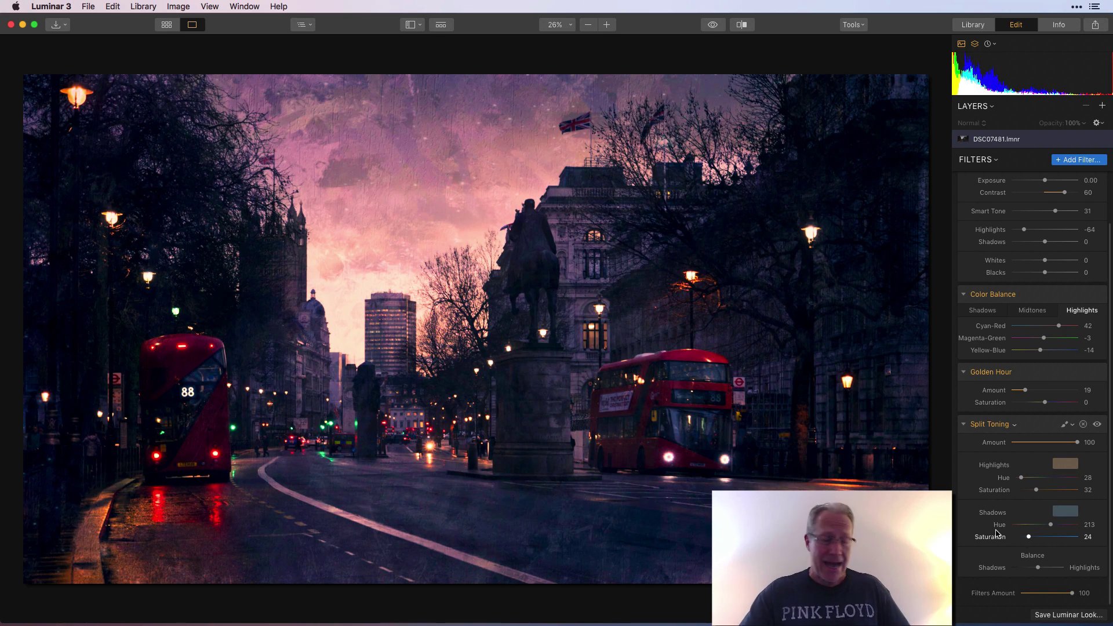
scroll(1010, 502, "down", 1)
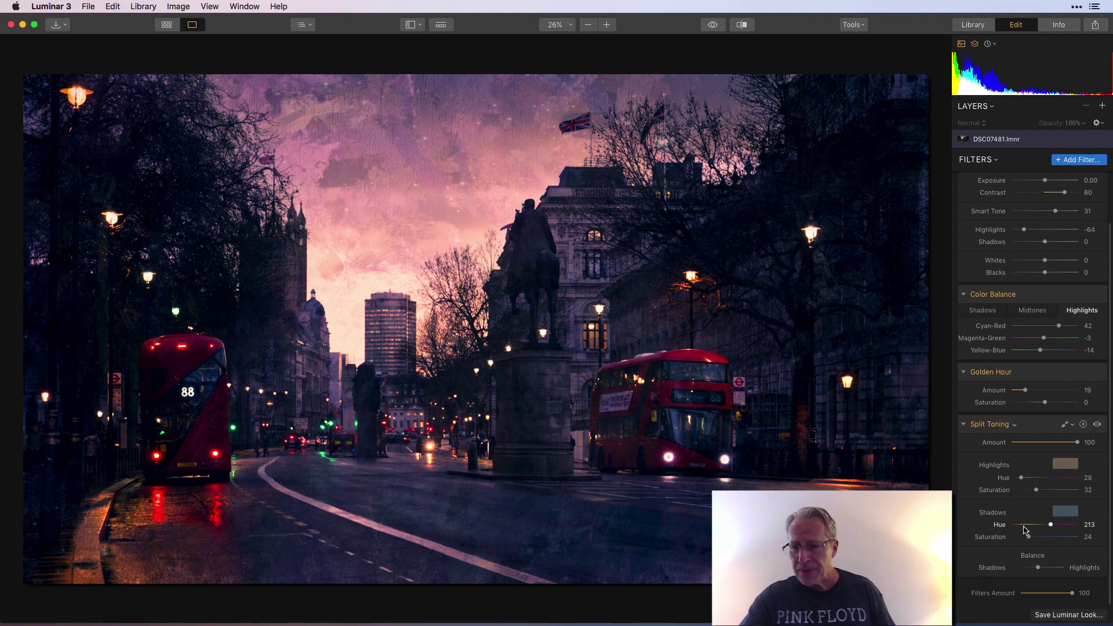
left_click_drag(1029, 539, 1021, 539)
Step: Compare Split Toning off and on, then raise Highlights Saturation to 91 and settle at 59
left_click(1097, 425)
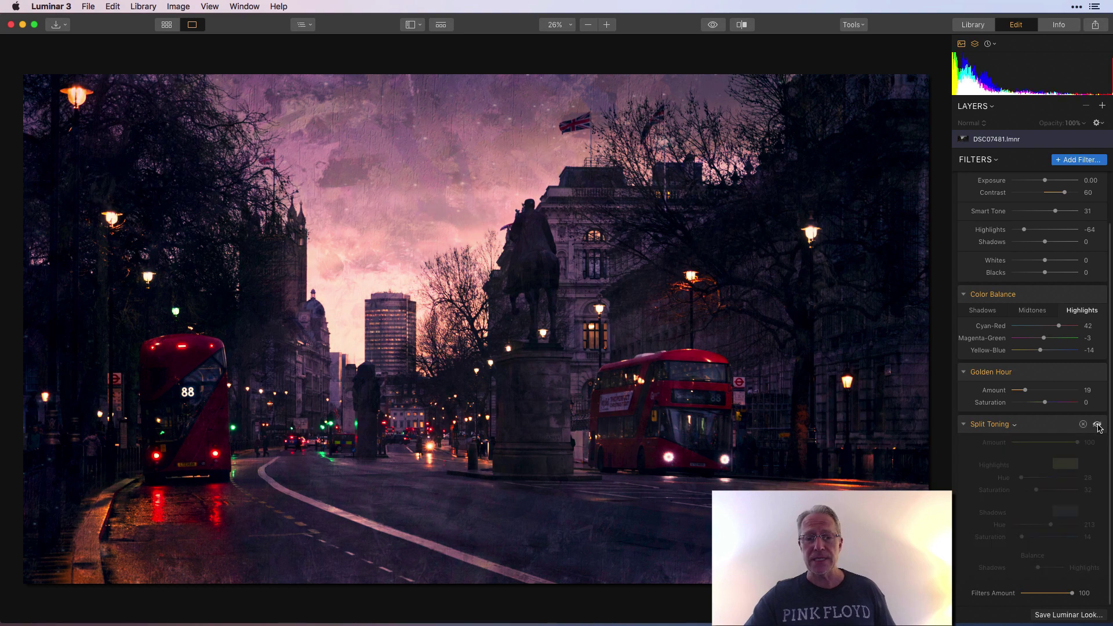
left_click(1097, 425)
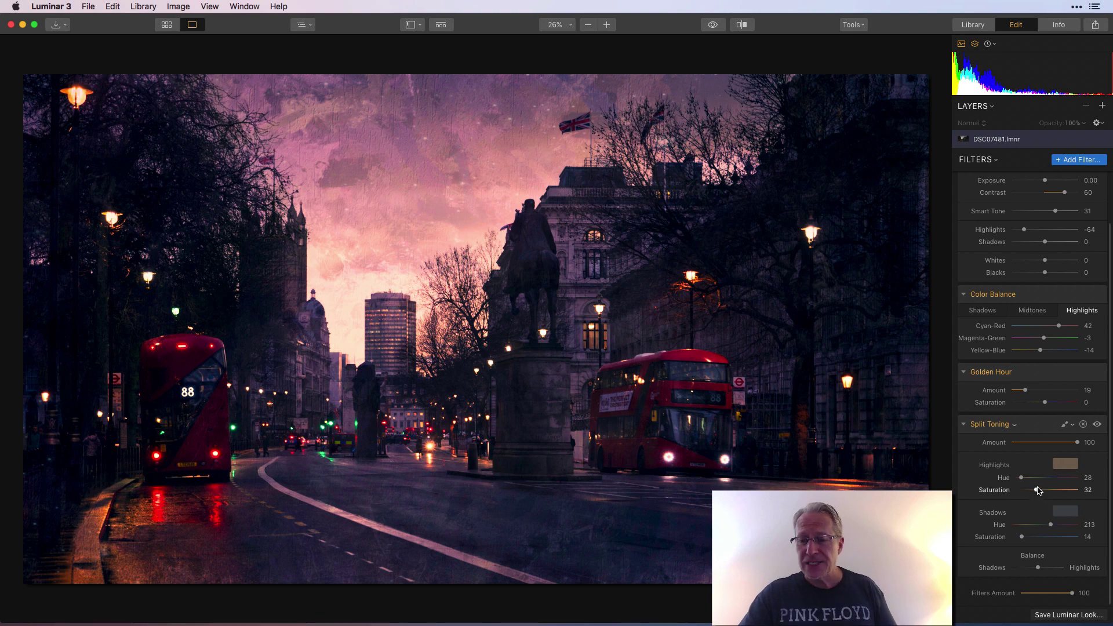
left_click_drag(1037, 491, 1068, 490)
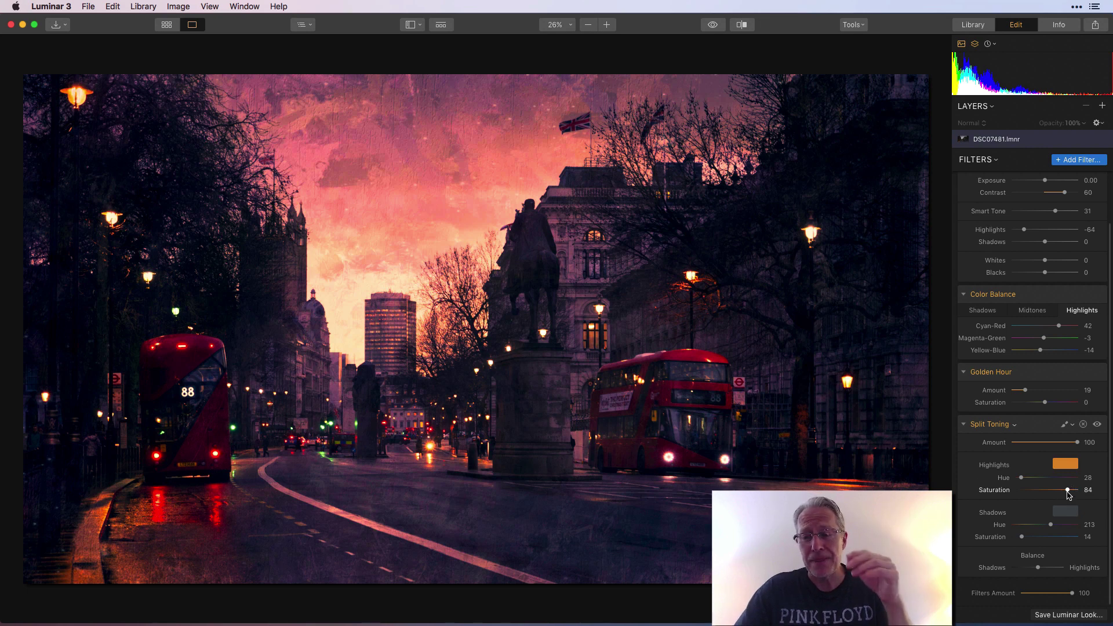
left_click_drag(1069, 494, 1054, 491)
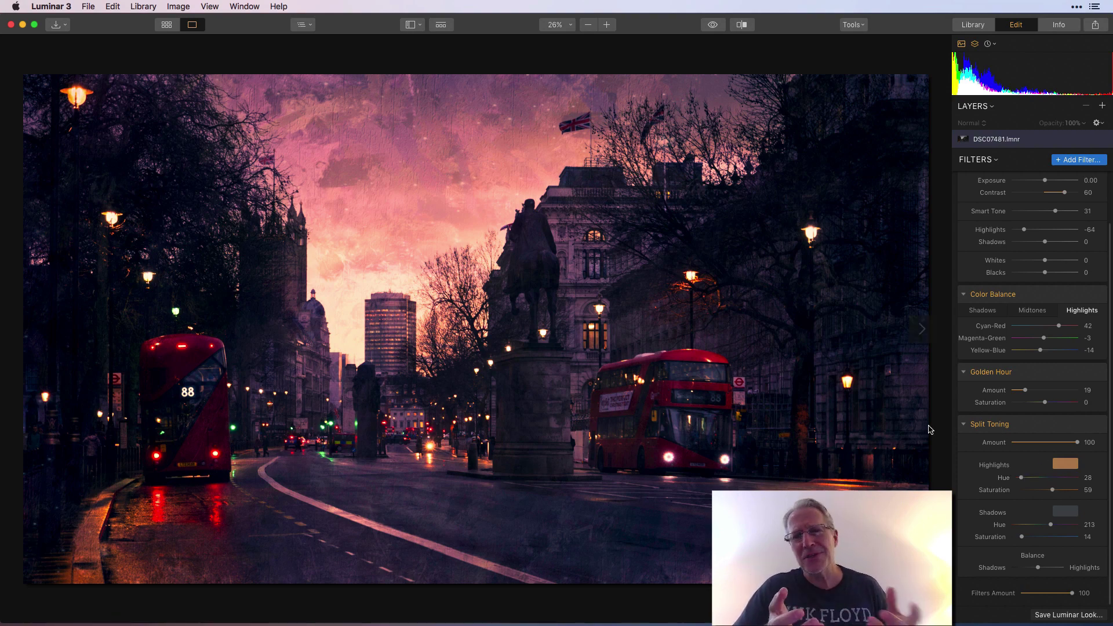
Step: Expand Texture Overlay at the top of the Filters panel to show Amount 25 and Zoom 5
scroll(1029, 319, "up", 3)
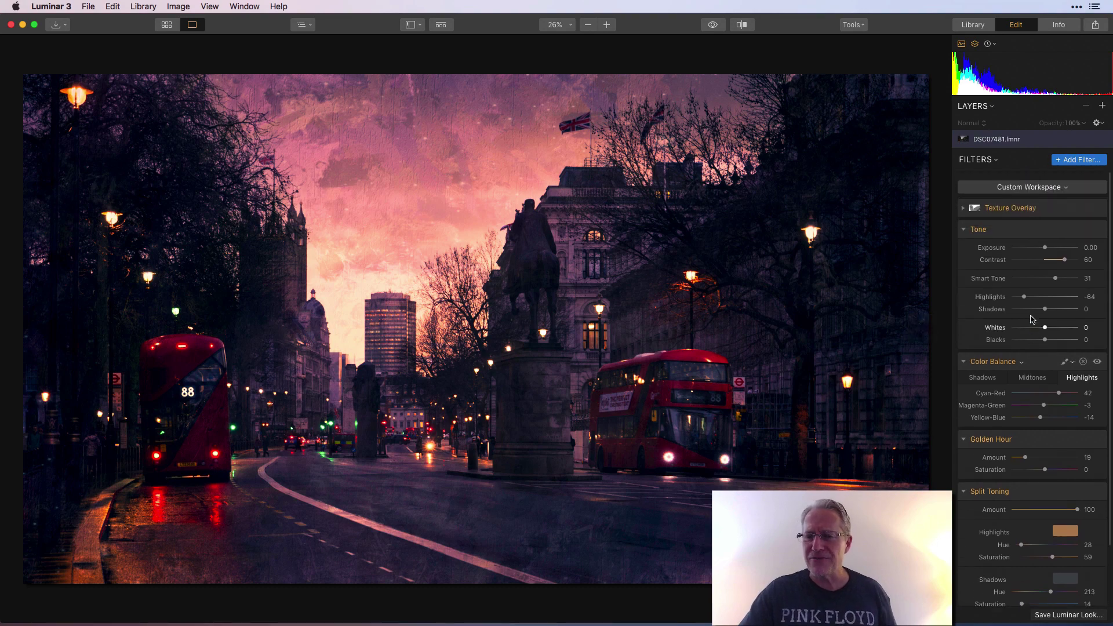
left_click(1009, 199)
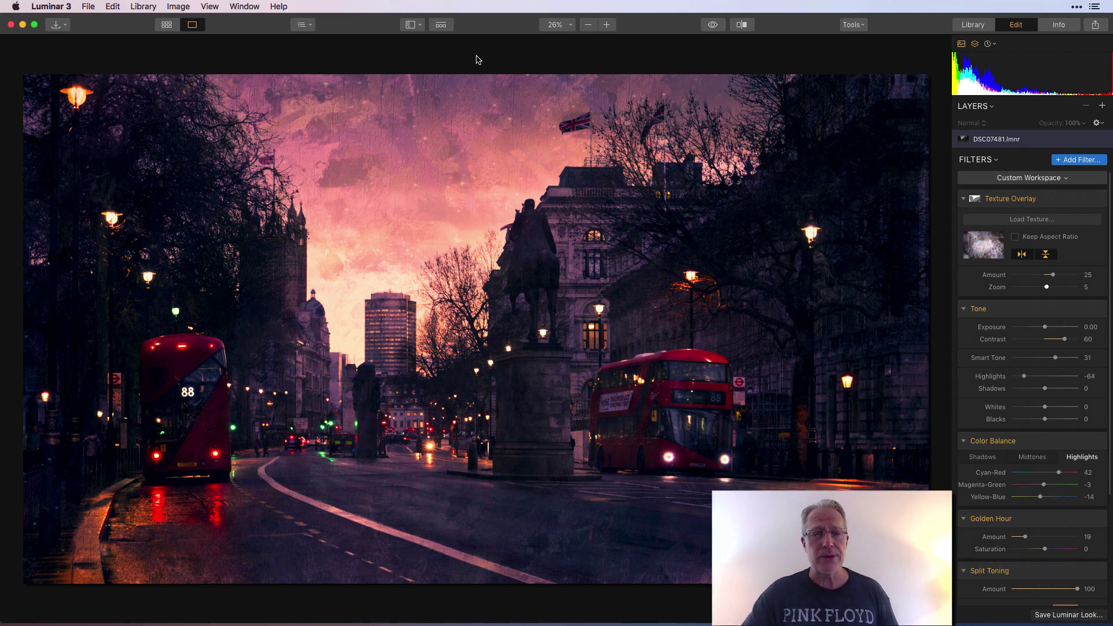
left_click(742, 25)
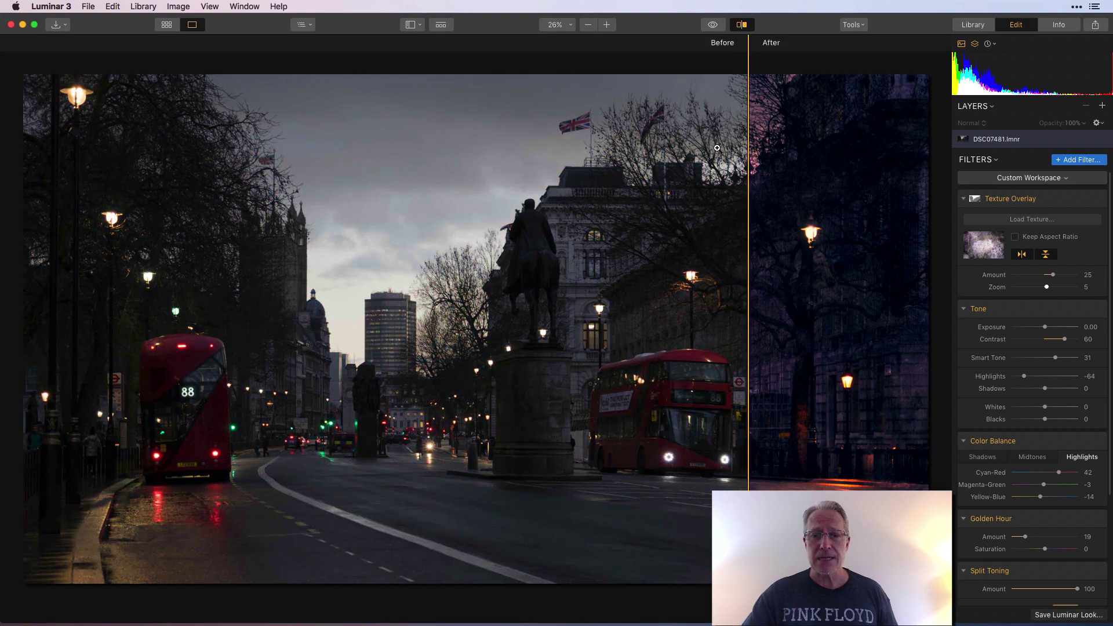
left_click_drag(751, 149, 492, 151)
left_click_drag(390, 151, 68, 231)
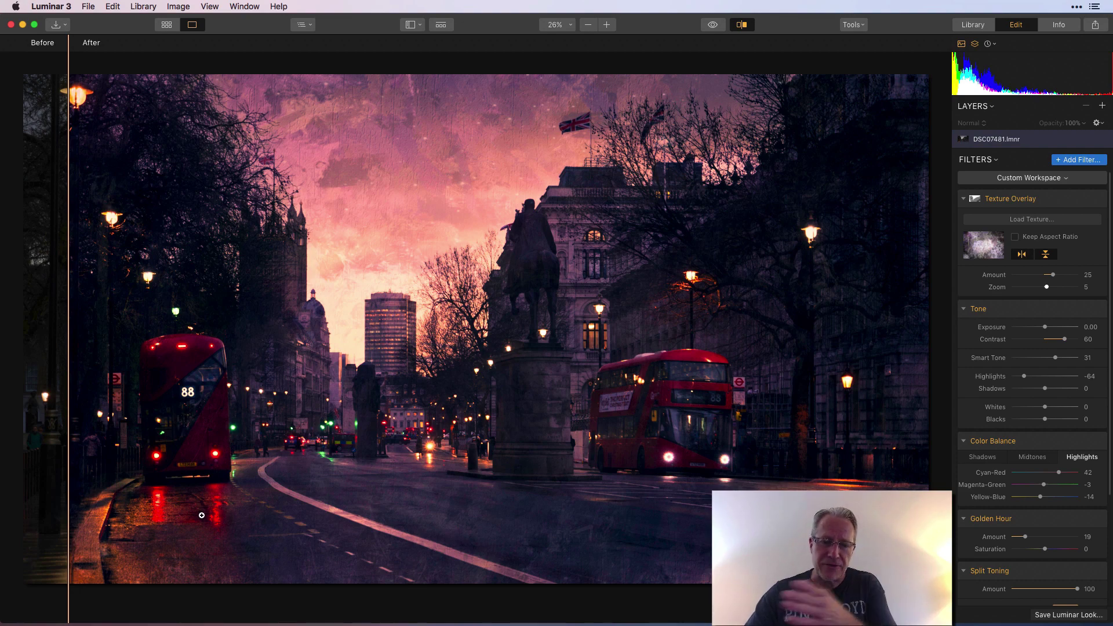
left_click_drag(70, 362, 606, 400)
left_click_drag(518, 409, 298, 243)
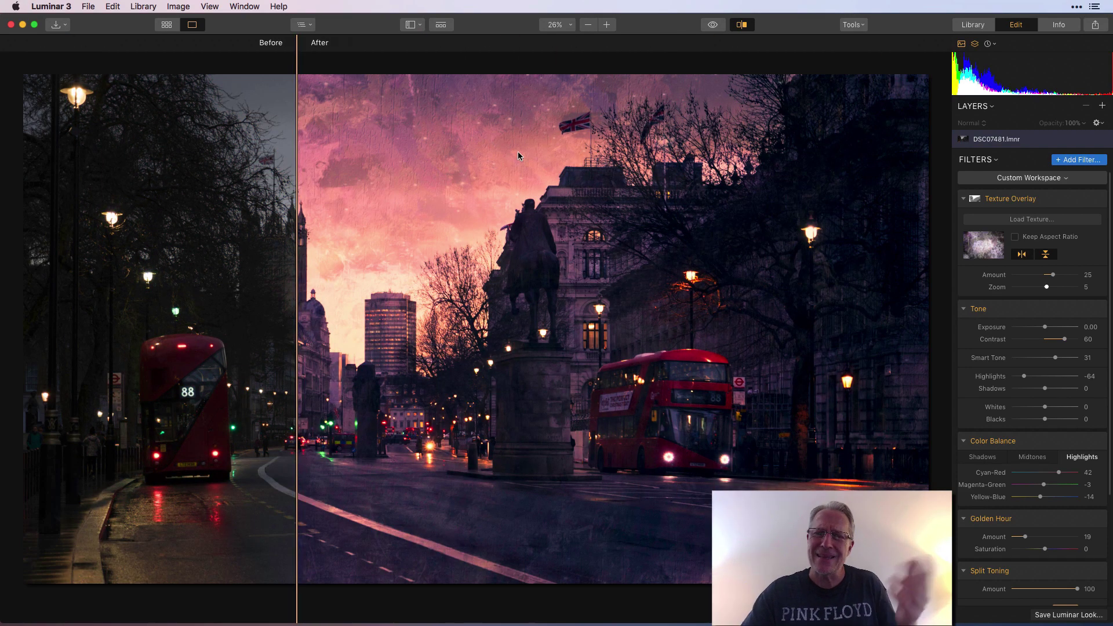
left_click(743, 25)
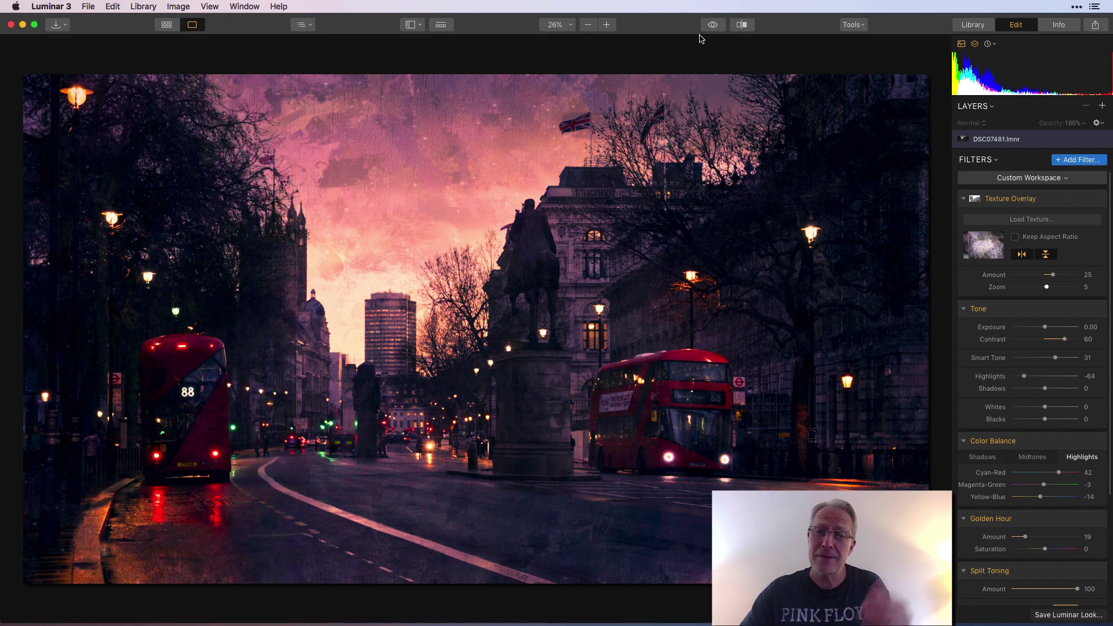
left_click(714, 25)
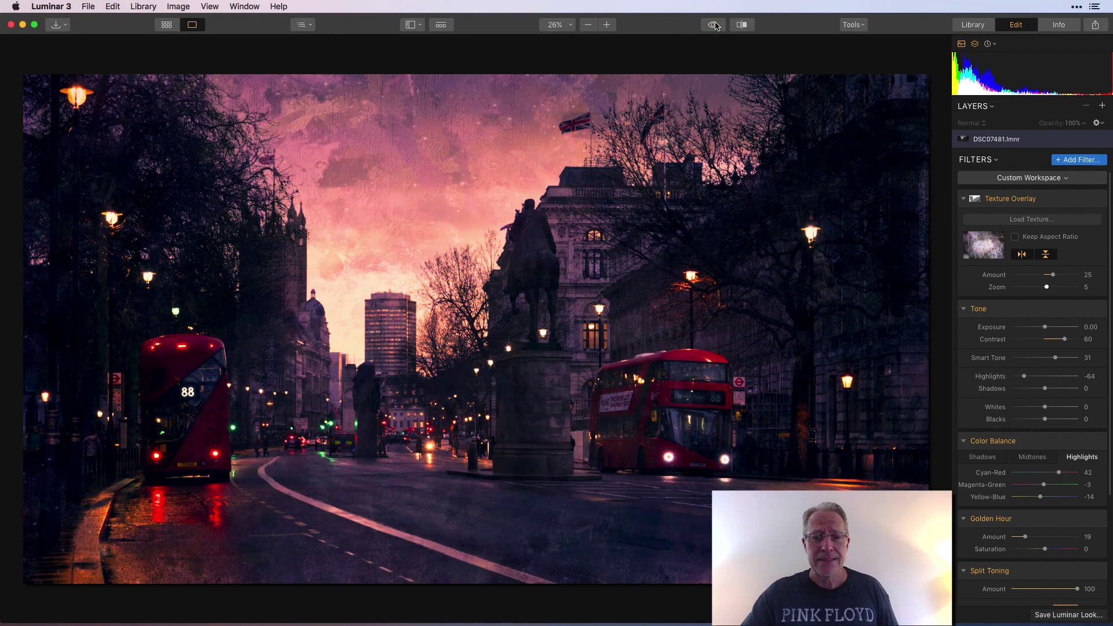
left_click(715, 25)
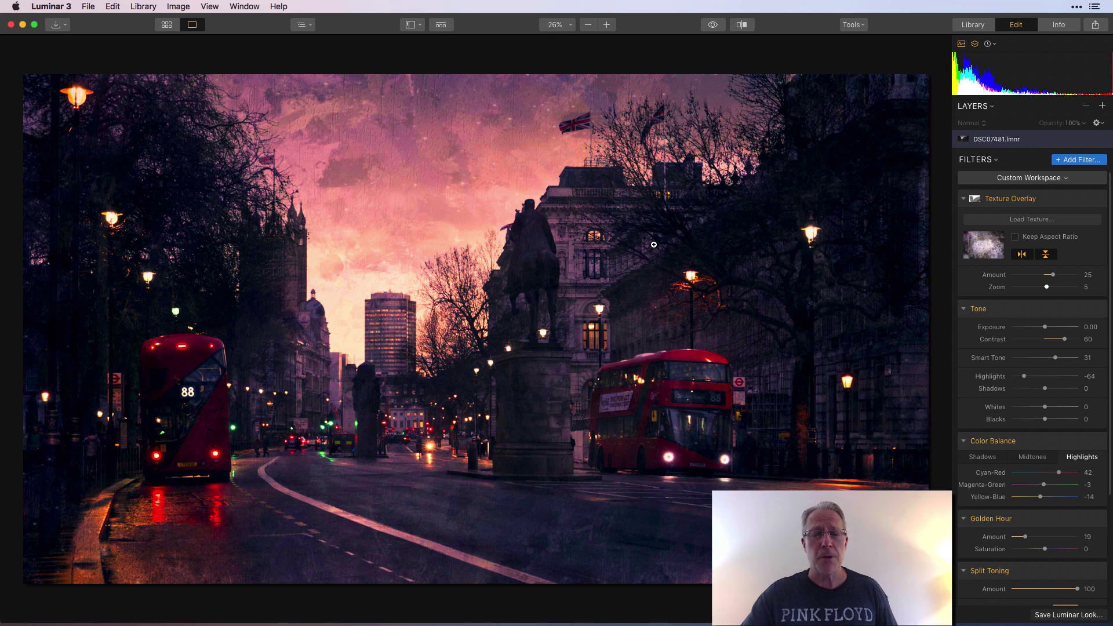